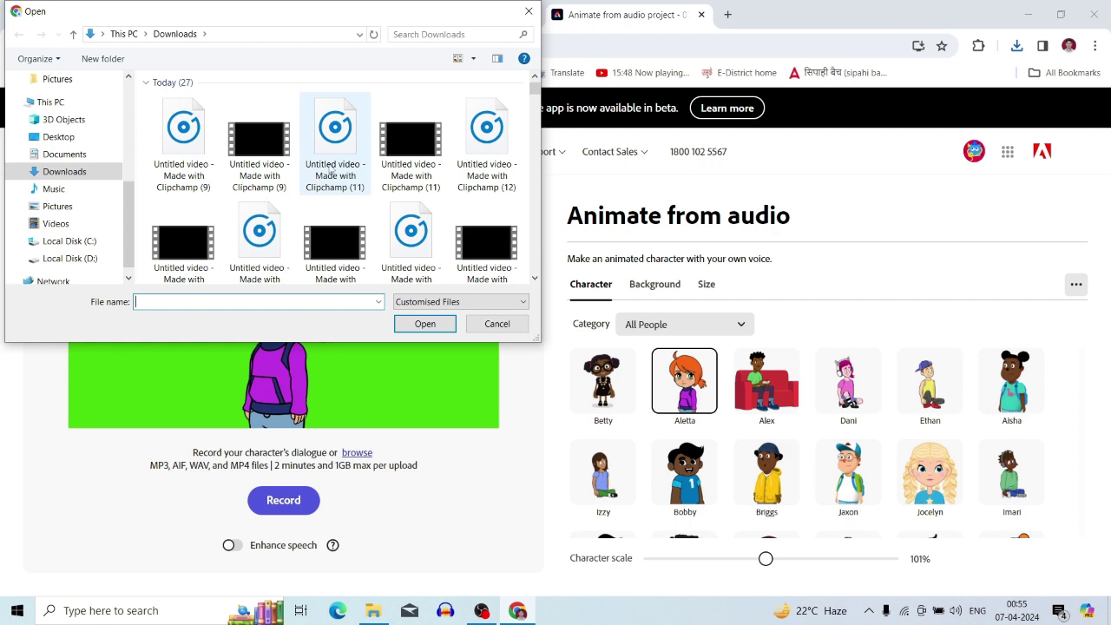
# - Animate the character from the audio file Untitled video - Made with Clipchamp (11) and save the resulting MP4 in Downloads
pyautogui.click(331, 171)
pyautogui.click(428, 324)
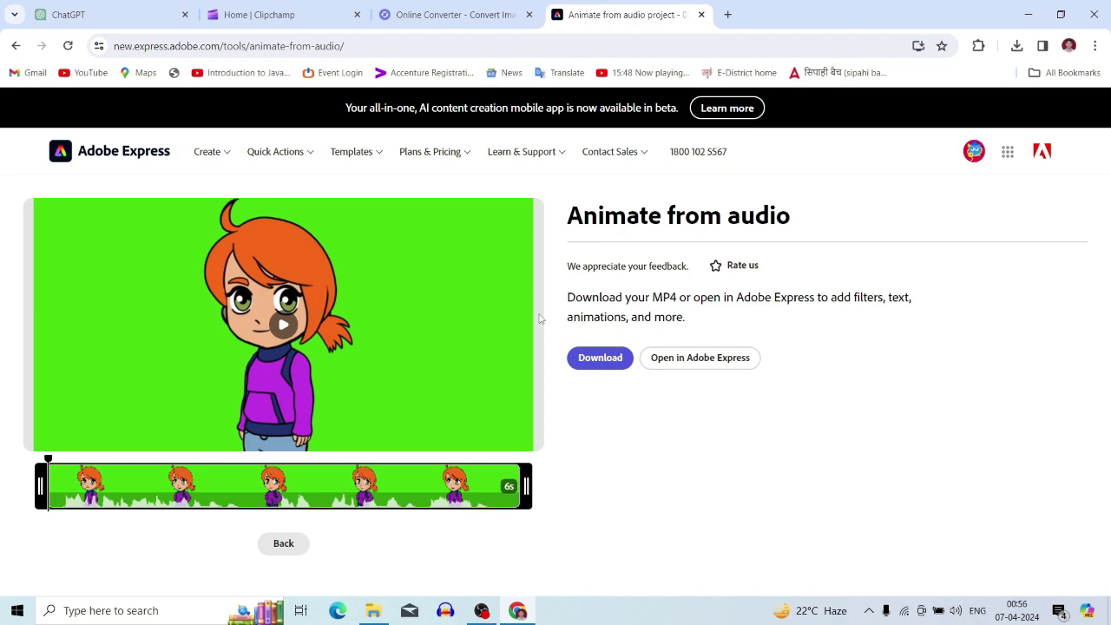
pyautogui.click(594, 358)
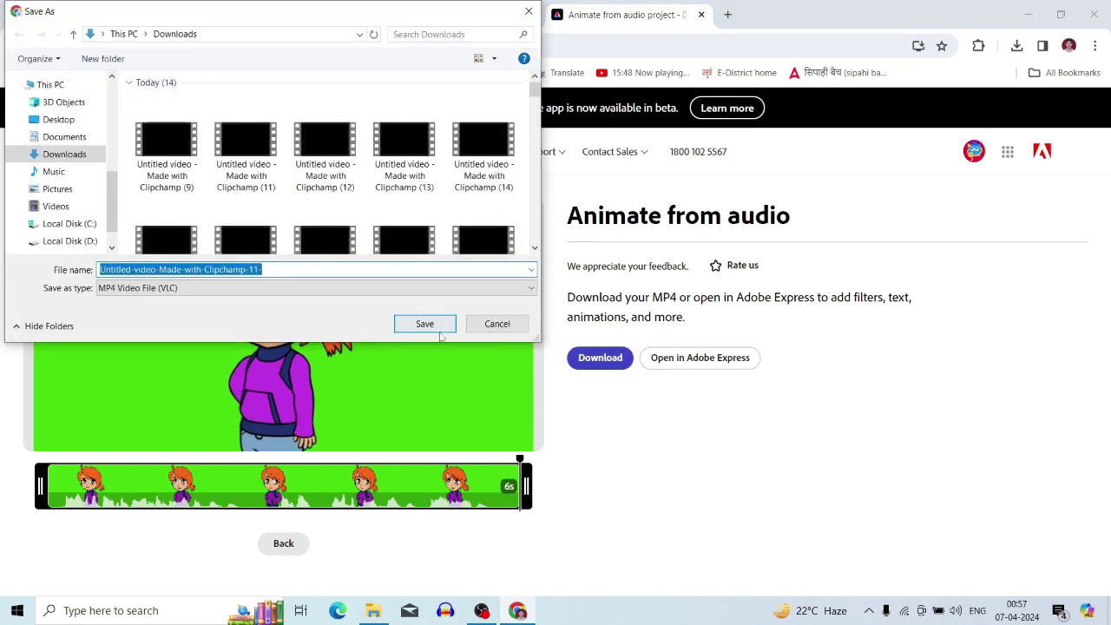
pyautogui.click(424, 324)
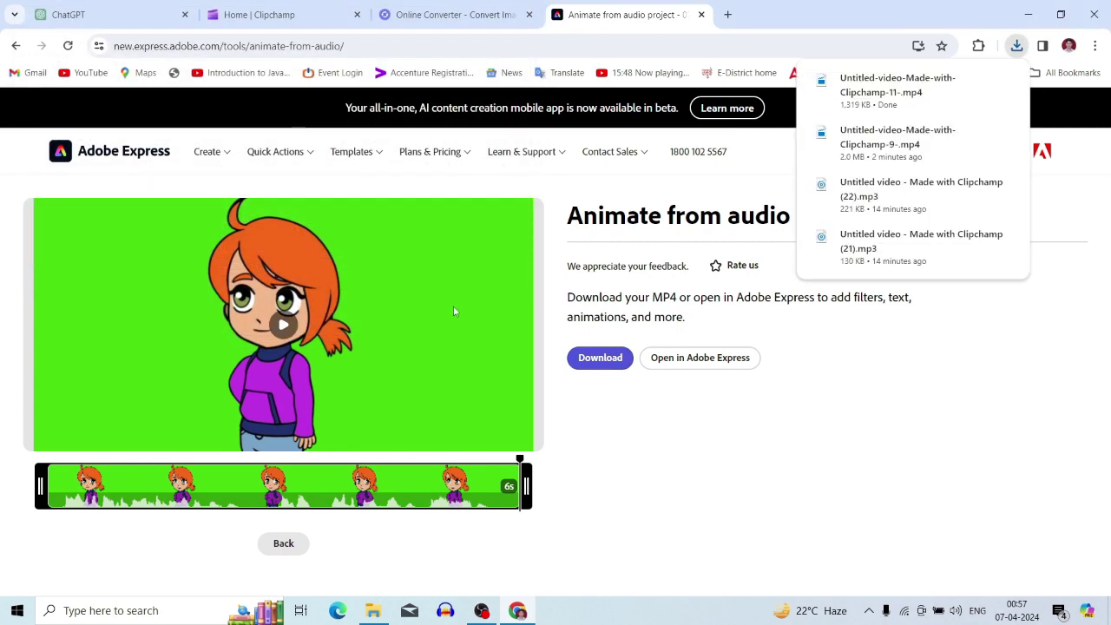
pyautogui.click(284, 544)
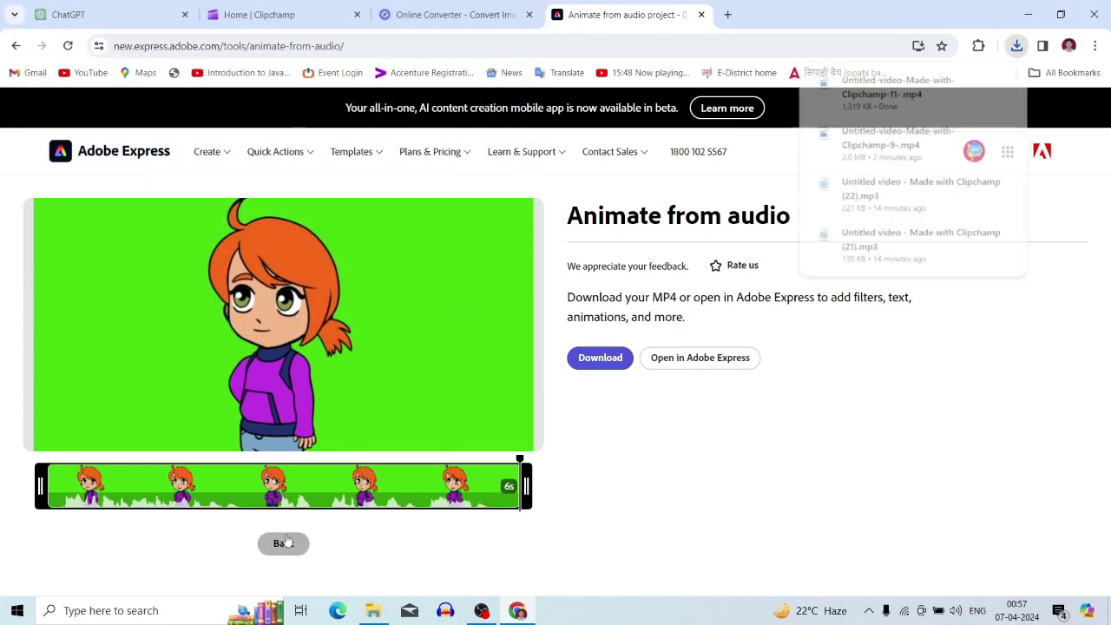
pyautogui.click(294, 522)
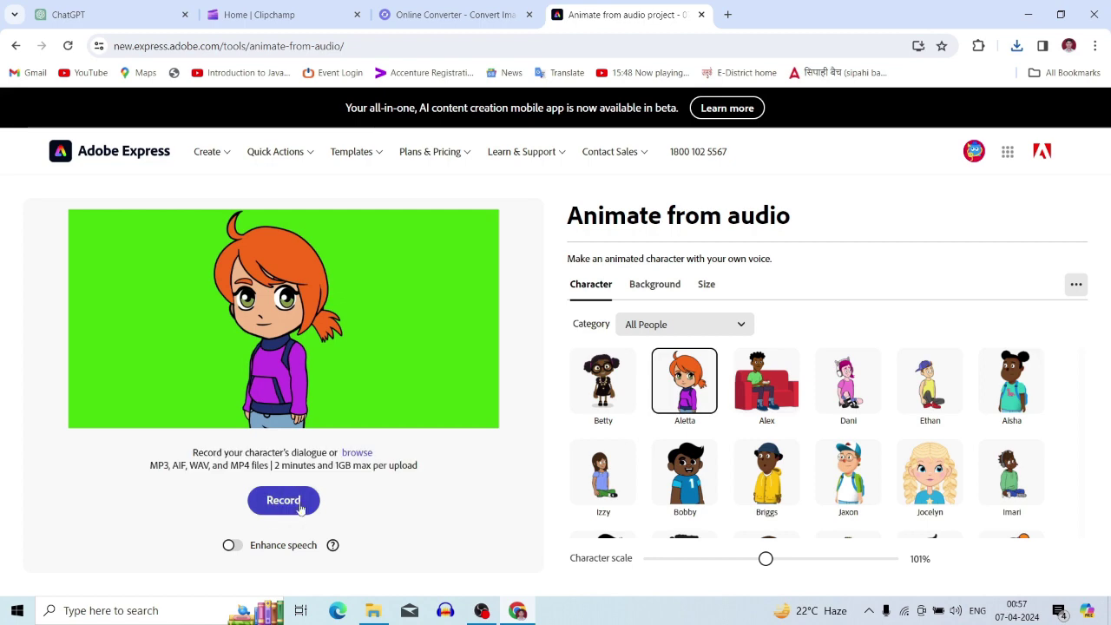
pyautogui.click(357, 451)
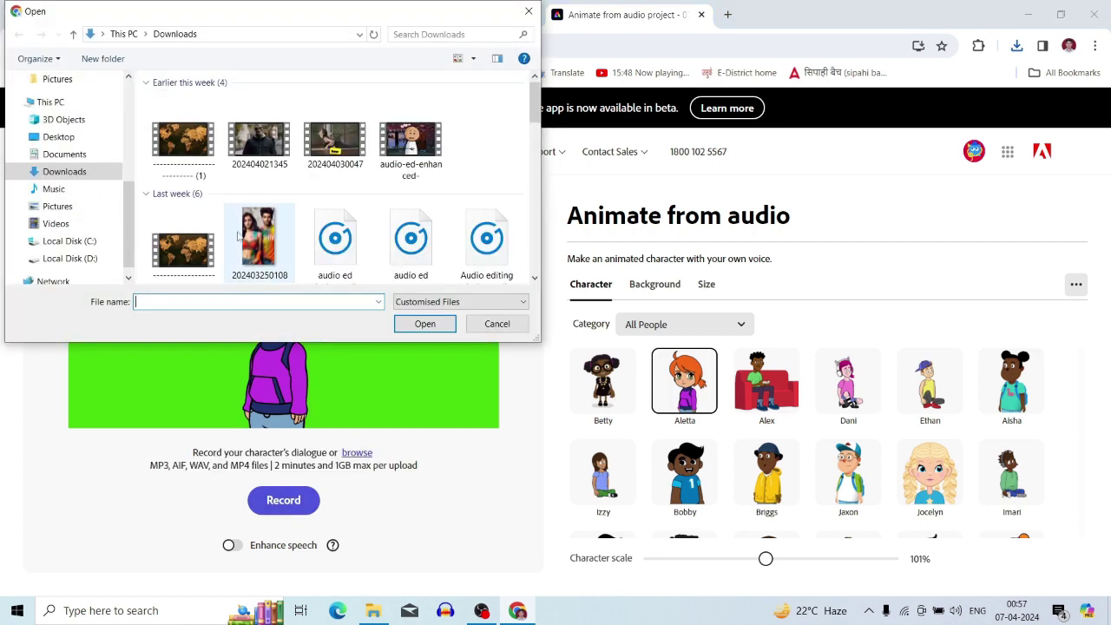
pyautogui.click(472, 152)
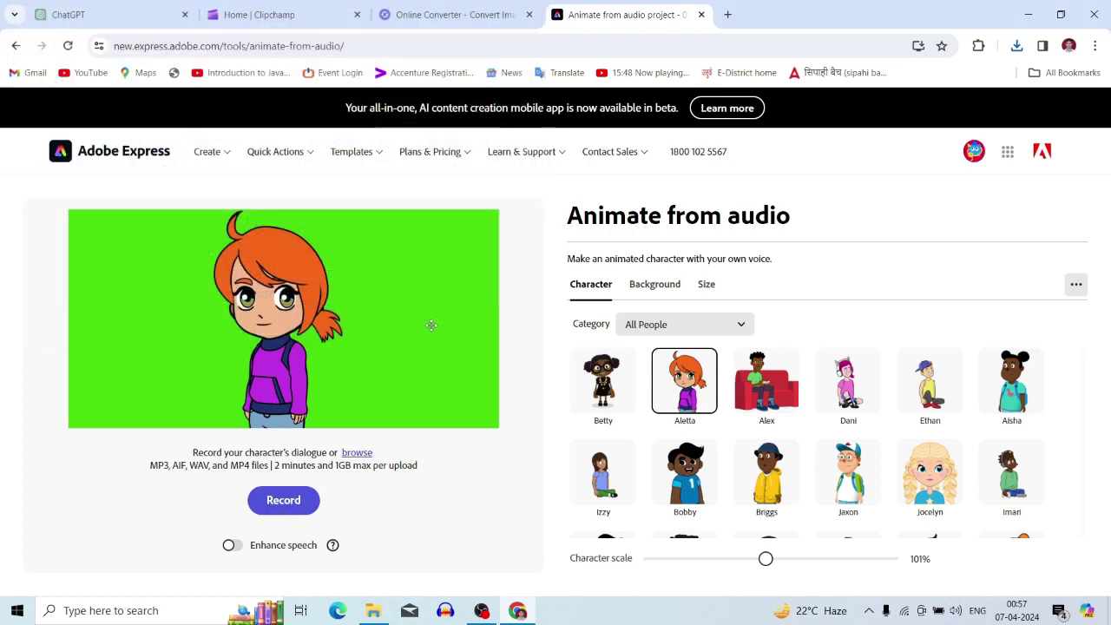
# - Open canva.com in a new browser tab and create a blank 1920 × 1080 px video design
pyautogui.hotkey('ctrl', 't')
pyautogui.write('canva.com')
pyautogui.press('Return')
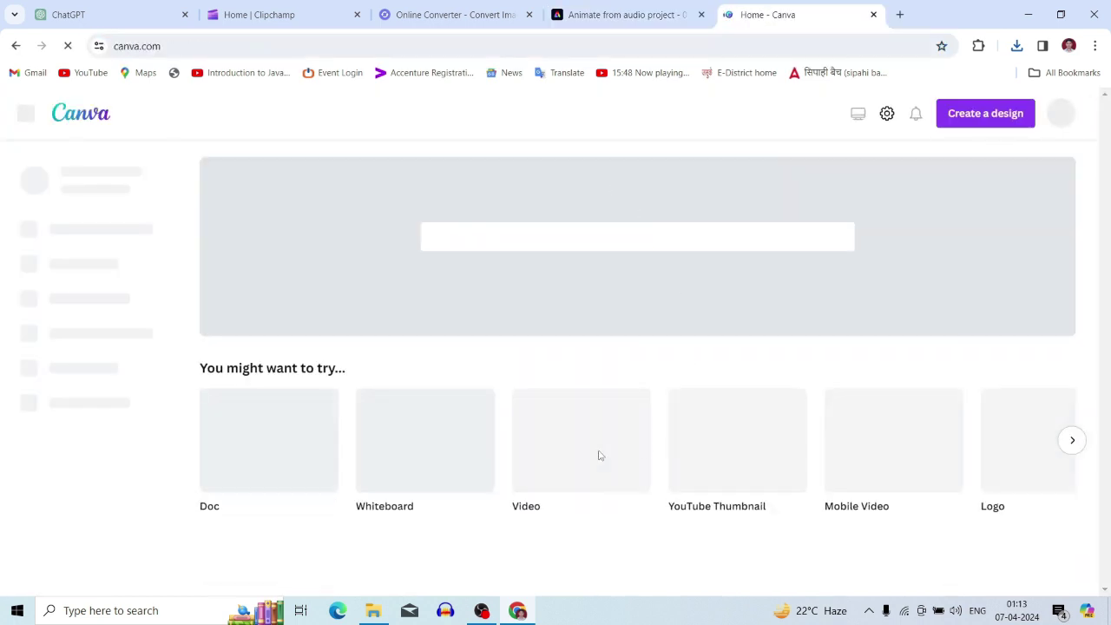
pyautogui.moveTo(598, 456)
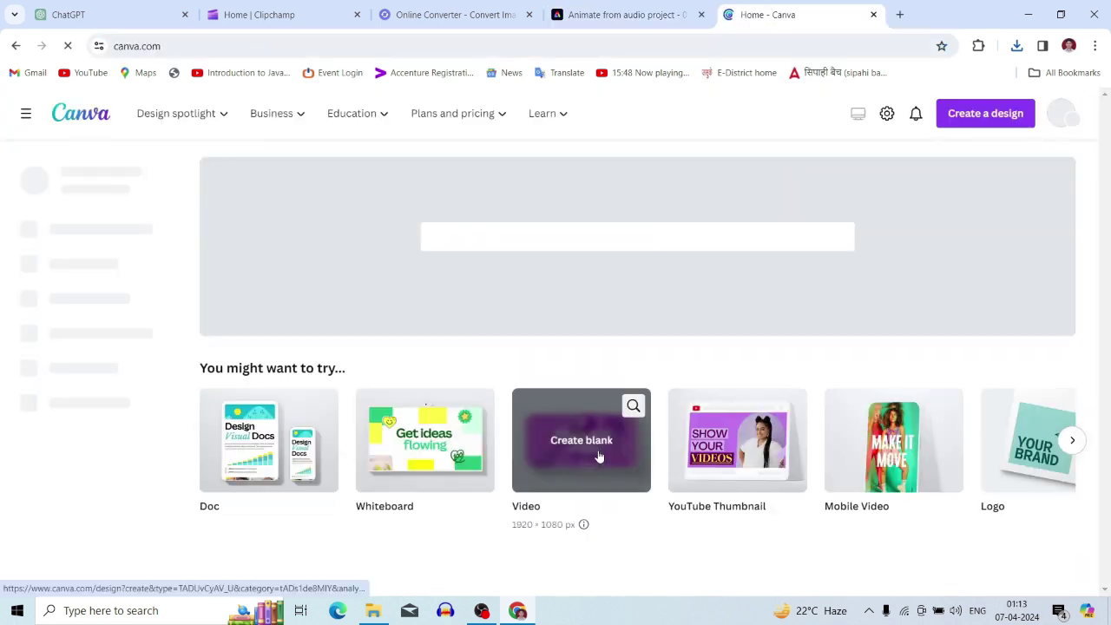
pyautogui.click(596, 457)
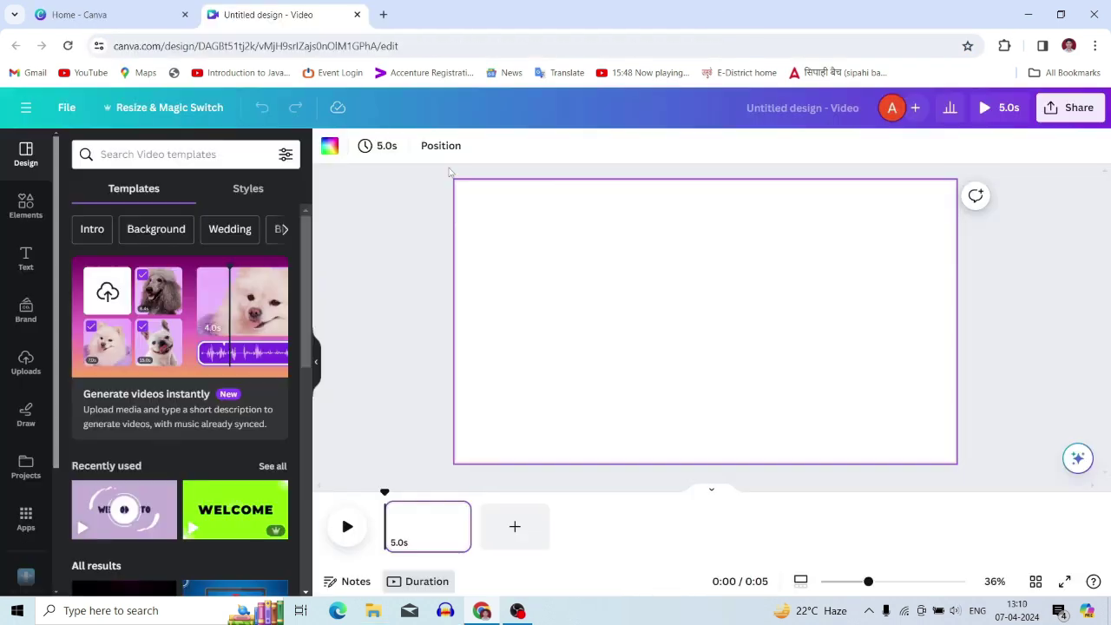
# - Find the purple classroom photo with a green board among "school cartoons" photos and set it as the page background
pyautogui.click(26, 207)
pyautogui.click(133, 155)
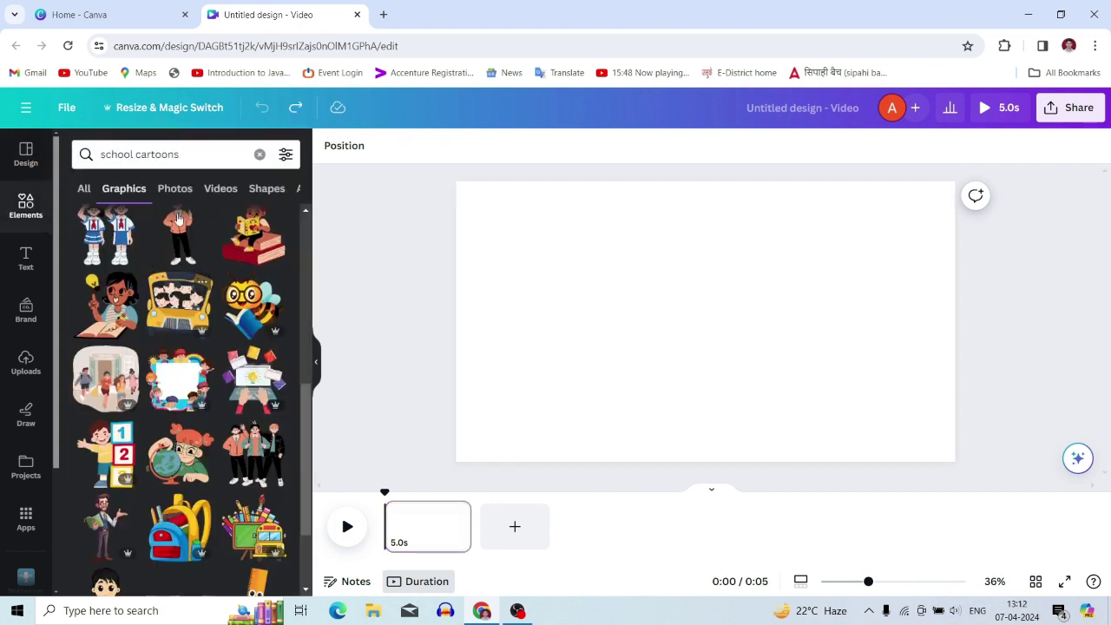
pyautogui.click(174, 188)
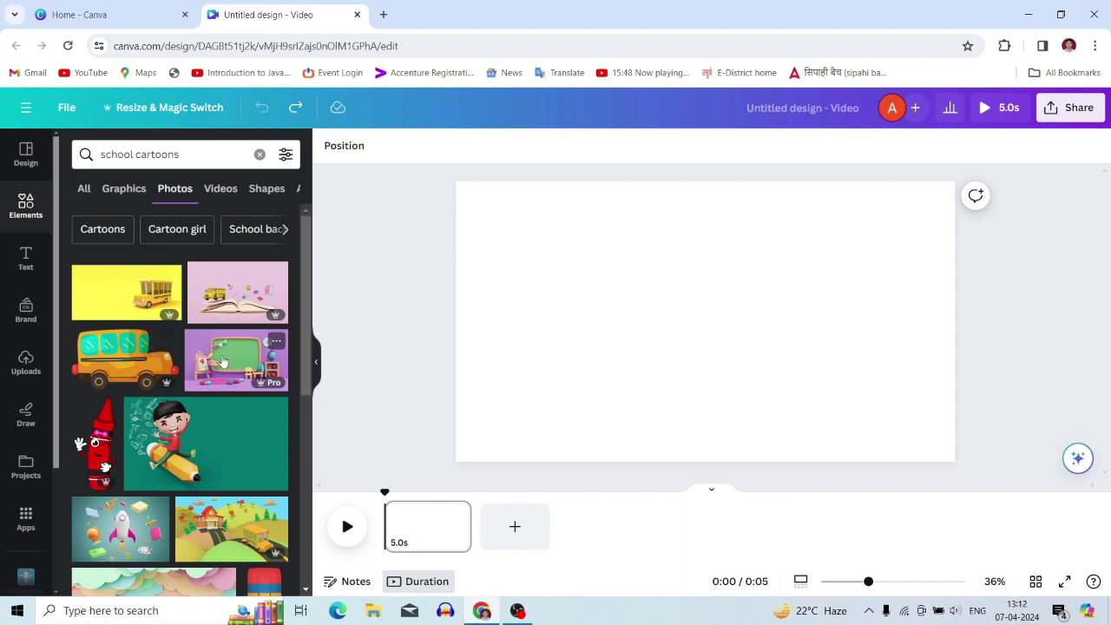
pyautogui.click(222, 362)
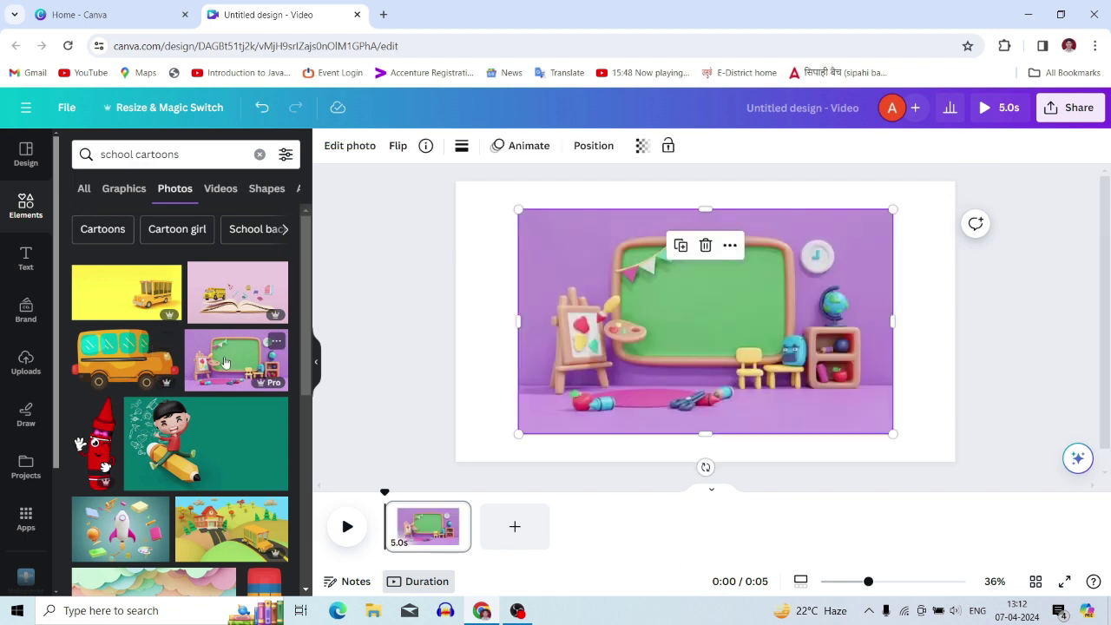
pyautogui.rightClick(687, 370)
pyautogui.click(798, 544)
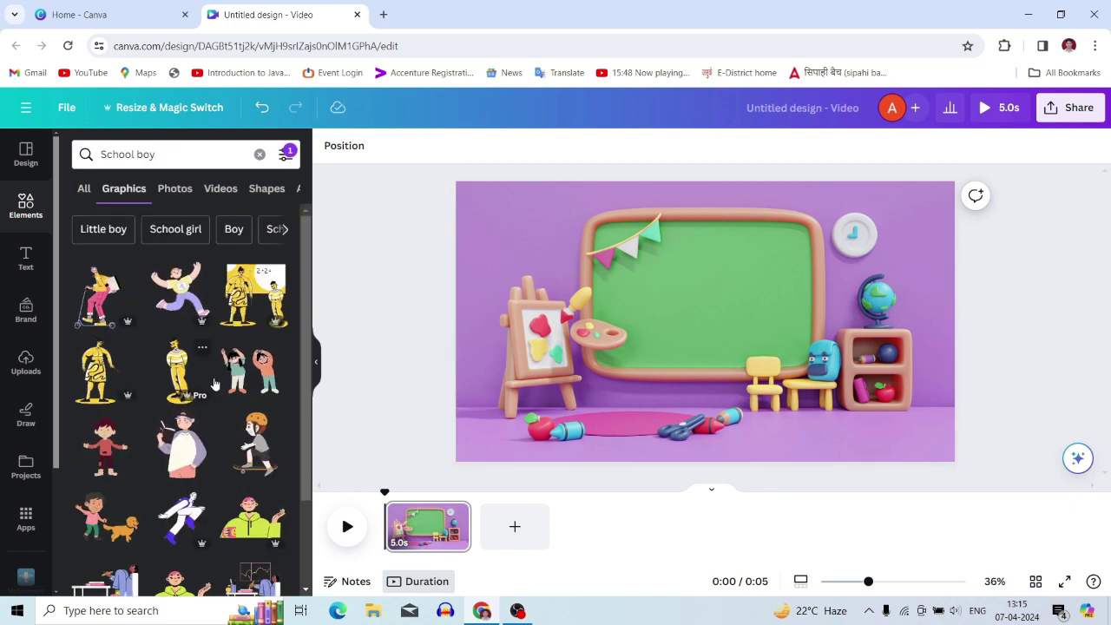
# - Add the graphic of two children stretching their arms overhead and place it in the lower-left corner of the classroom scene
pyautogui.click(243, 379)
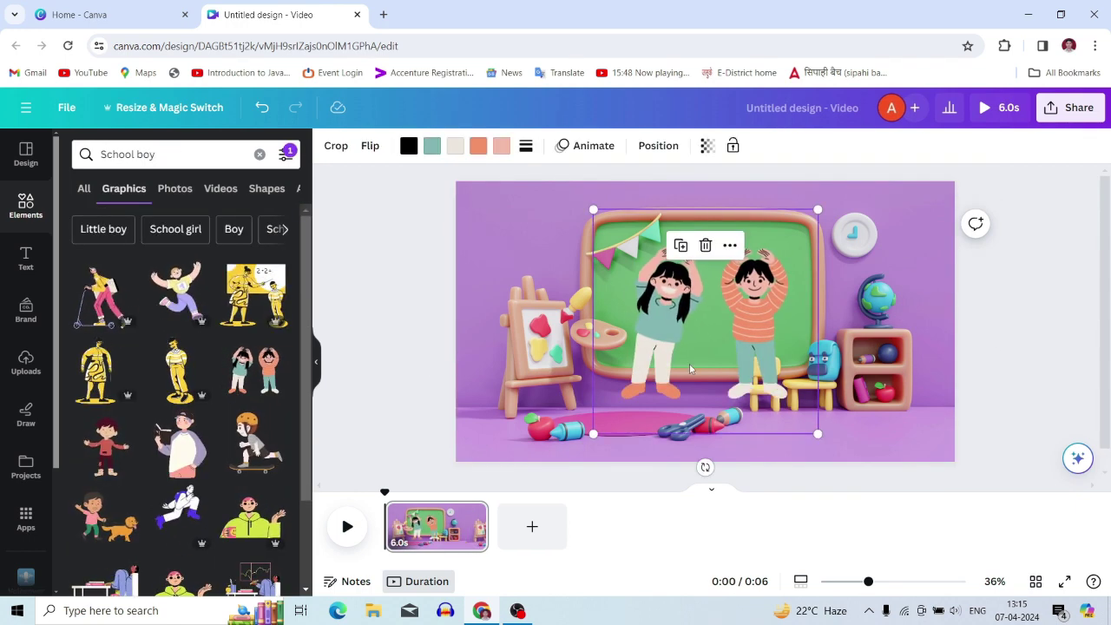
pyautogui.moveTo(692, 367); pyautogui.dragTo(543, 424)
pyautogui.scroll(-2, 182, 432)
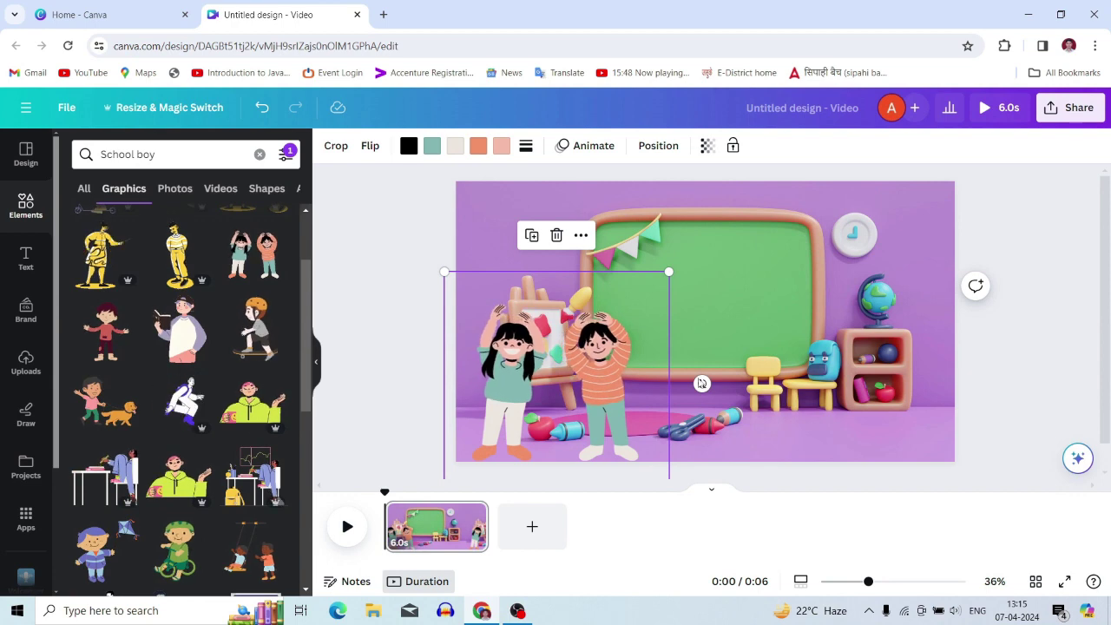
pyautogui.click(1056, 254)
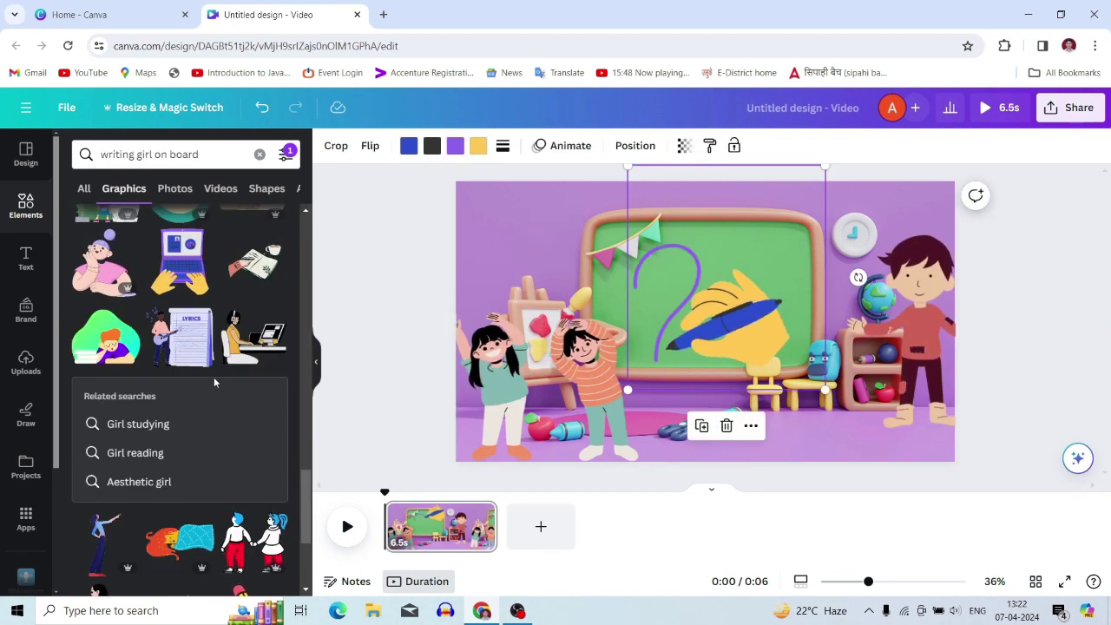
pyautogui.scroll(-3, 214, 376)
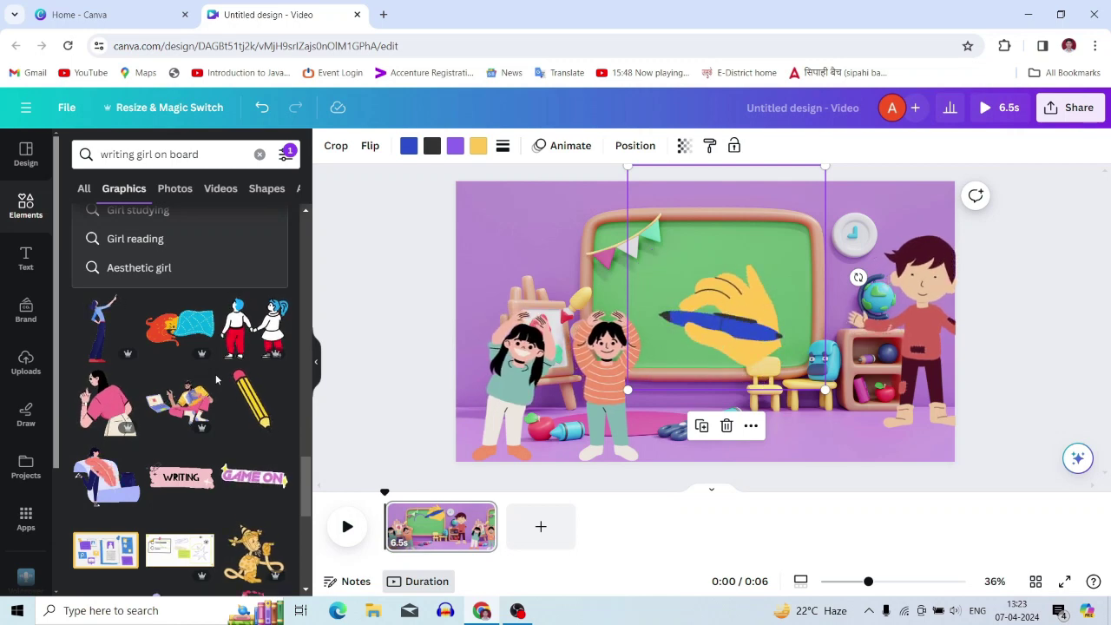
pyautogui.scroll(-2, 216, 379)
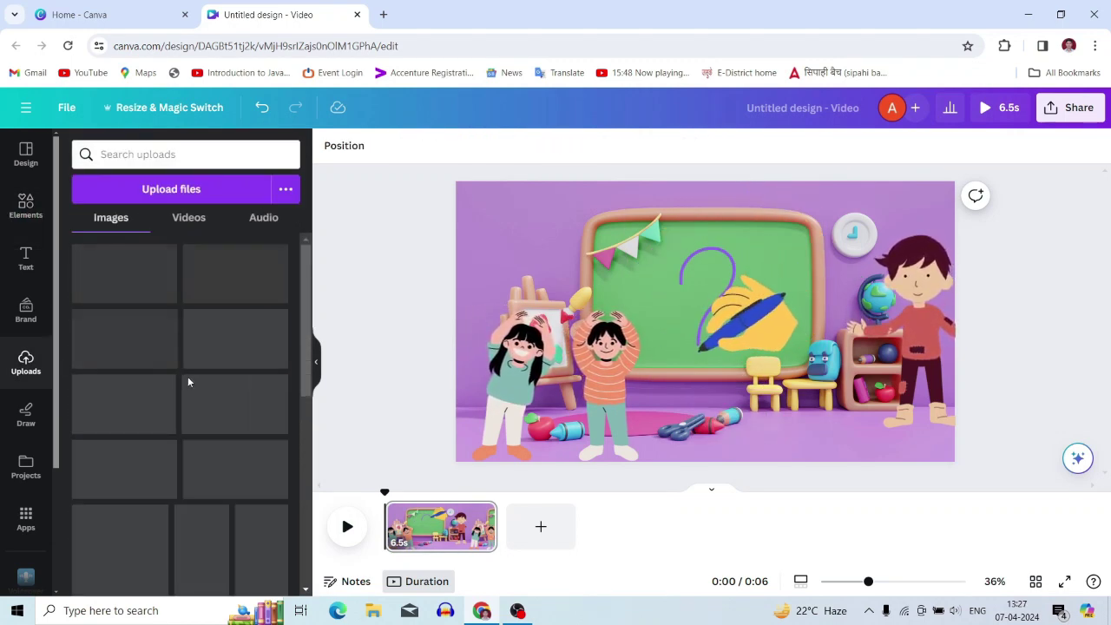
# - Look through the uploaded green-screen videos of the red-haired character and extend the classroom page's duration to 9.0 s
pyautogui.click(189, 218)
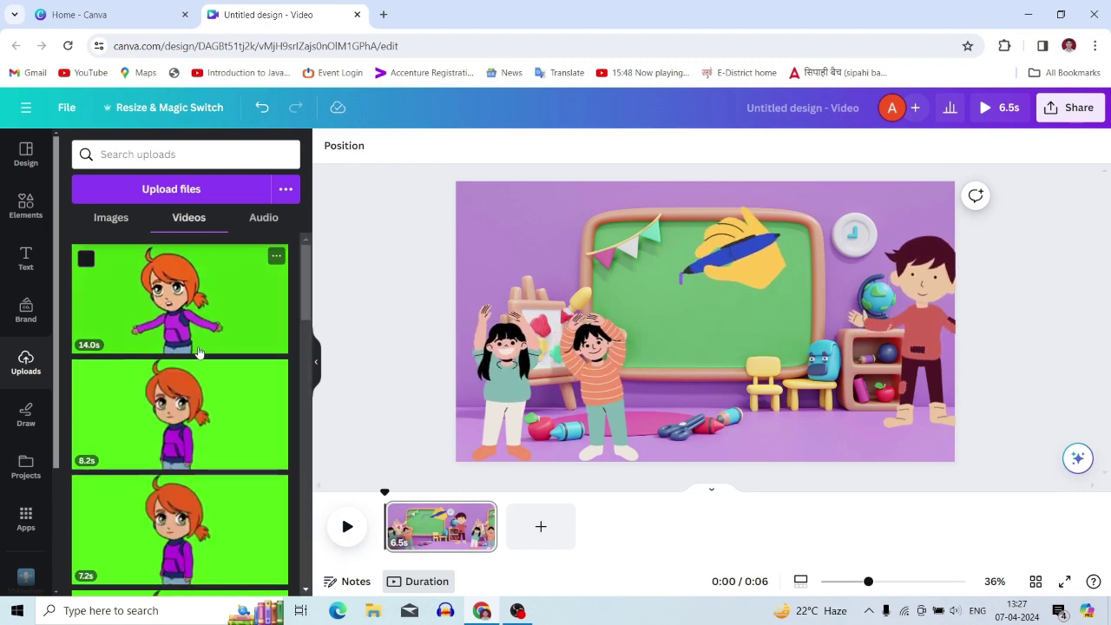
pyautogui.scroll(-5, 197, 345)
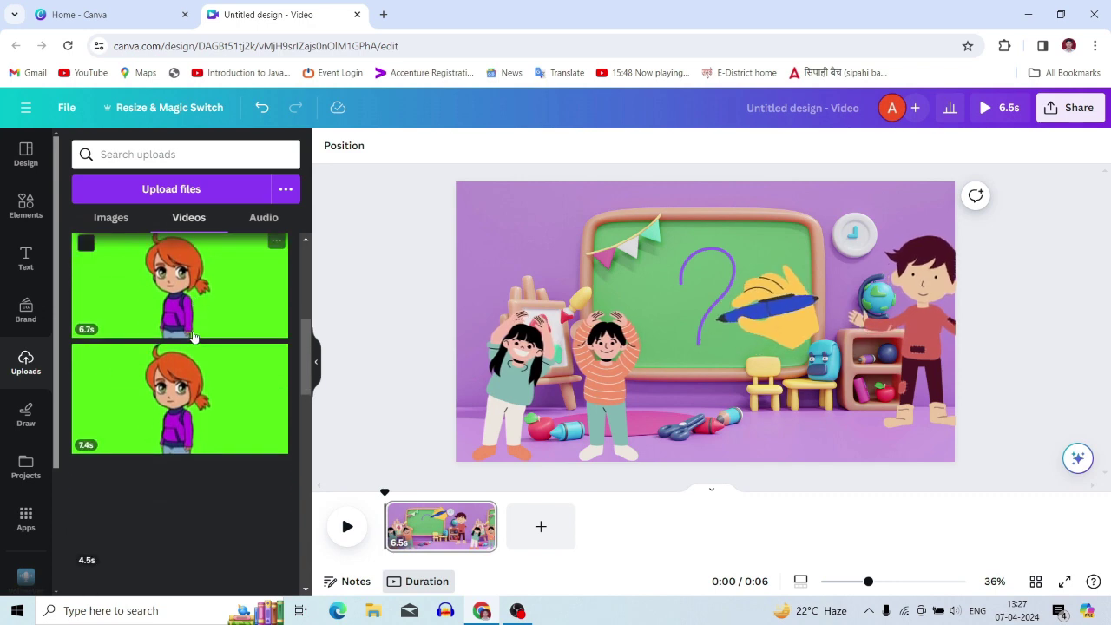
pyautogui.scroll(-5, 197, 338)
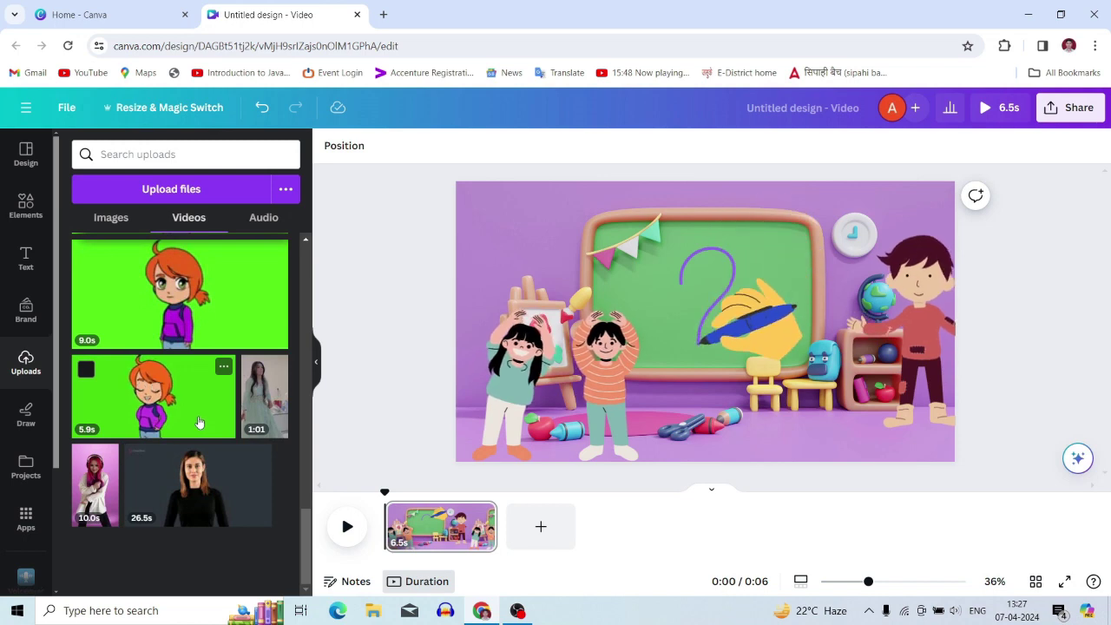
pyautogui.scroll(1, 199, 422)
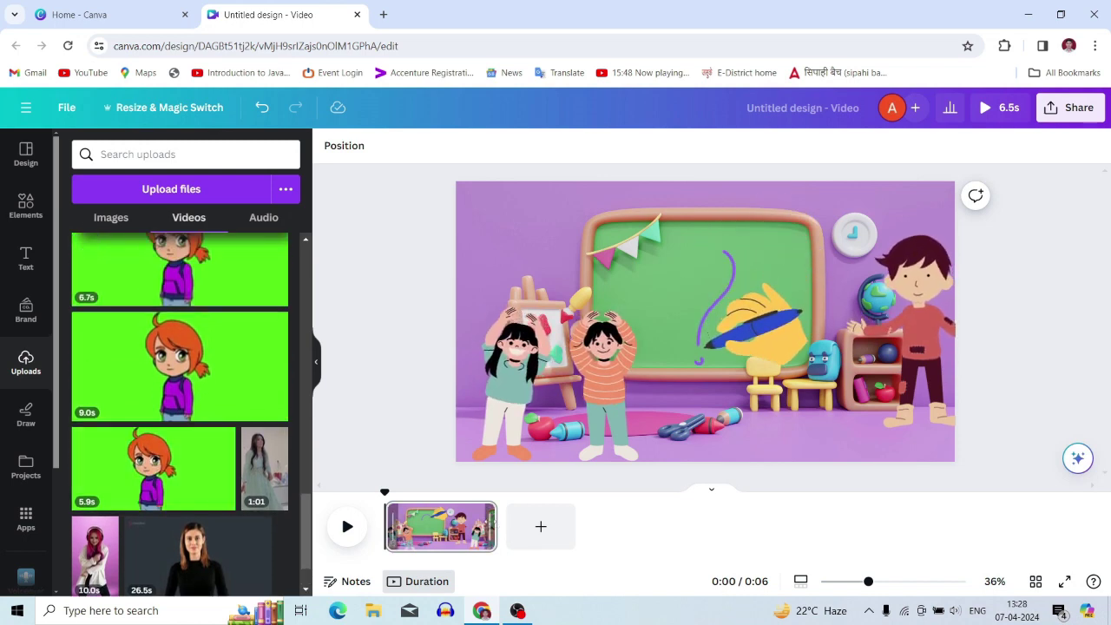
pyautogui.moveTo(495, 525); pyautogui.dragTo(533, 519)
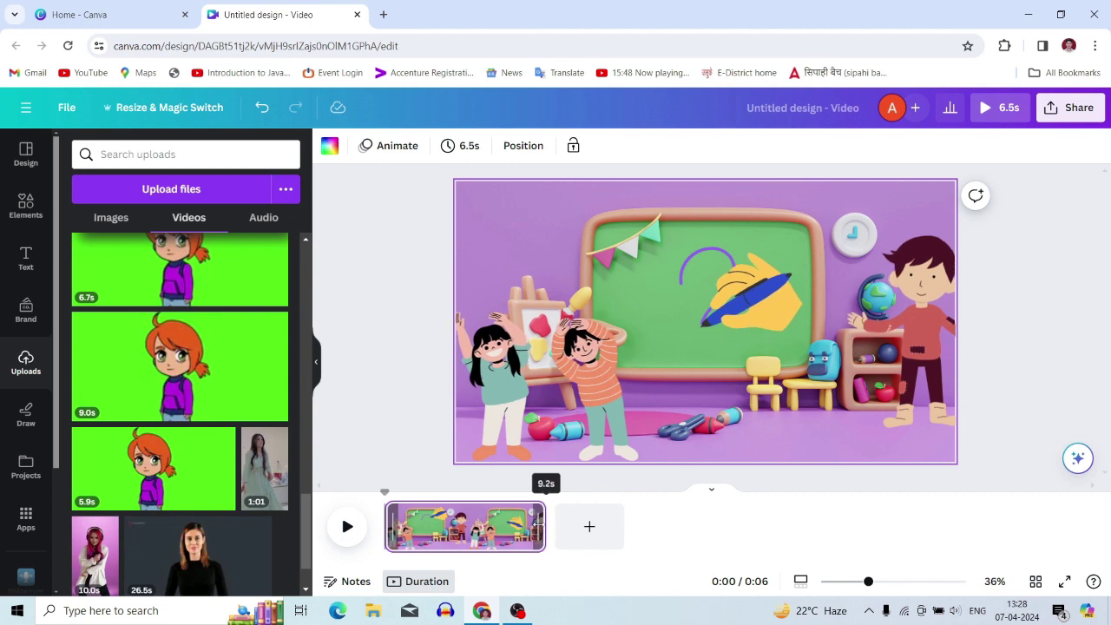
pyautogui.moveTo(539, 526); pyautogui.dragTo(535, 526)
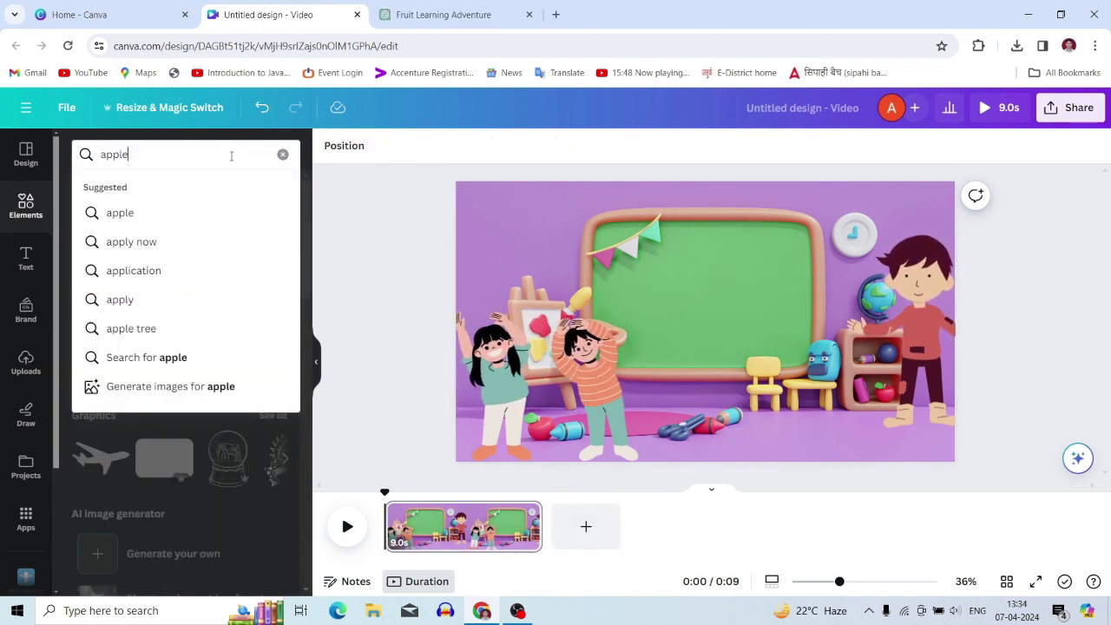
# - Search the elements for "apple", show all graphics and filter them to animated ones
pyautogui.press('Return')
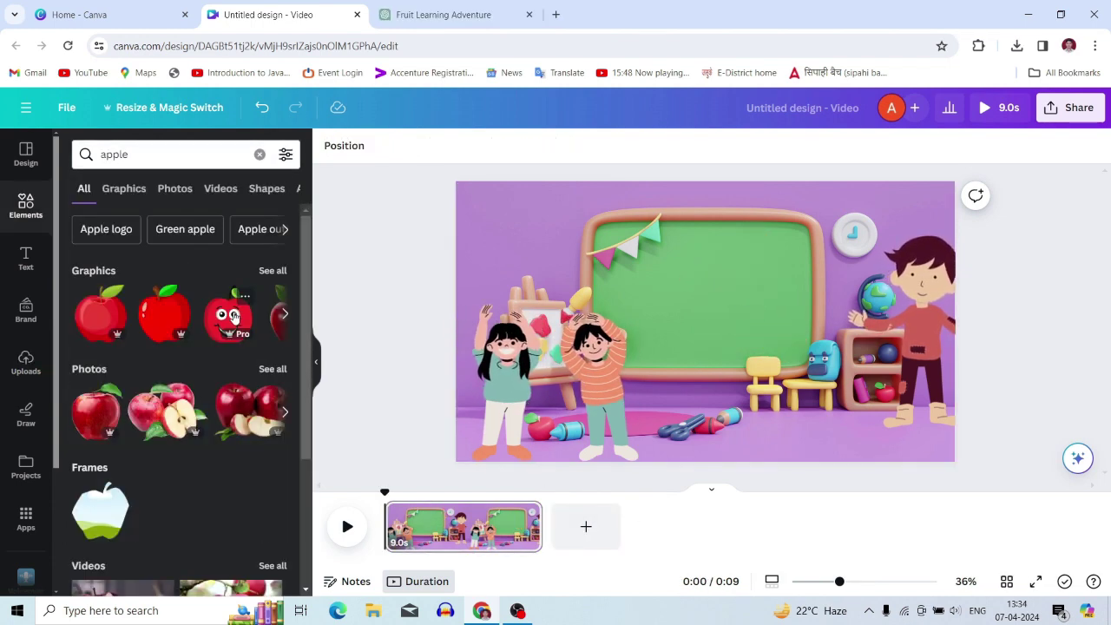
pyautogui.click(273, 271)
pyautogui.click(286, 154)
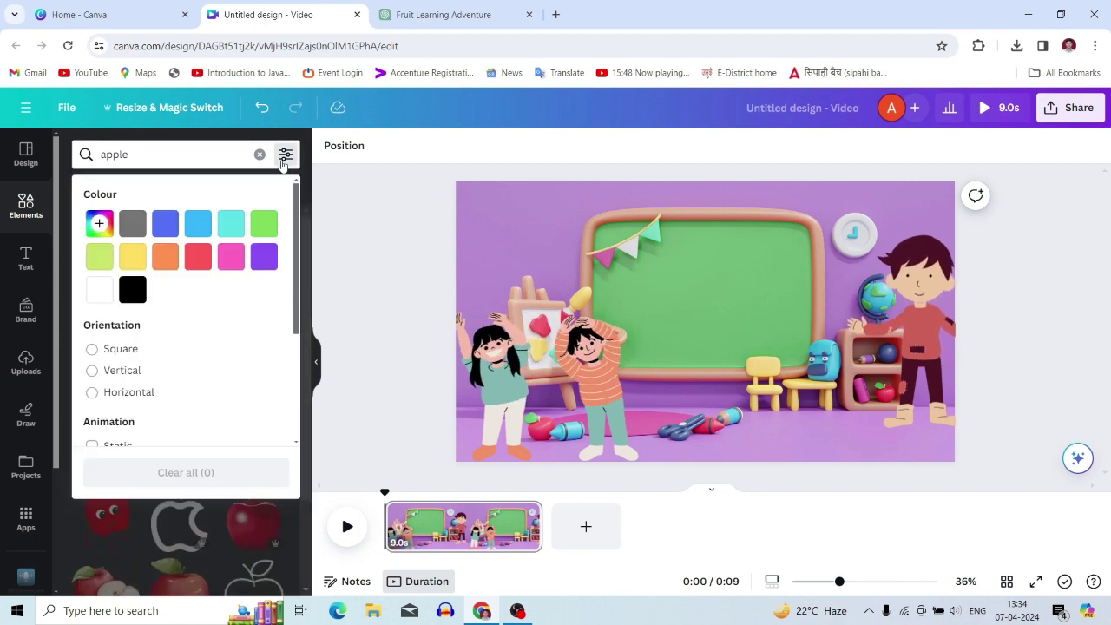
pyautogui.scroll(-2, 105, 324)
pyautogui.click(105, 323)
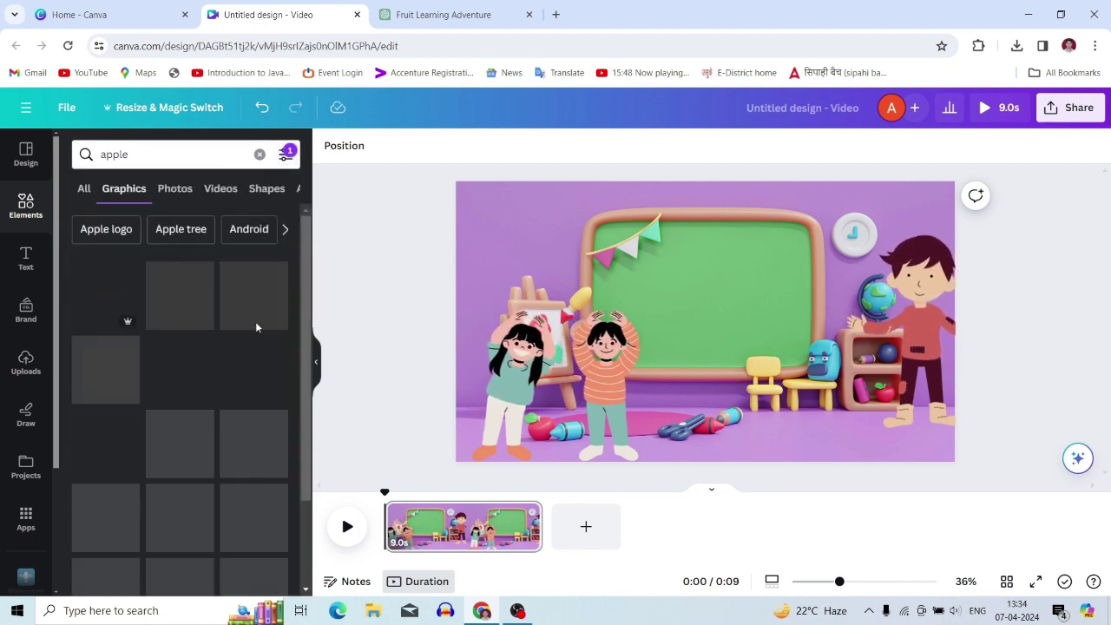
# - Try the smiling red apple graphic with big eyes on the classroom scene, and delete it
pyautogui.scroll(-3, 204, 403)
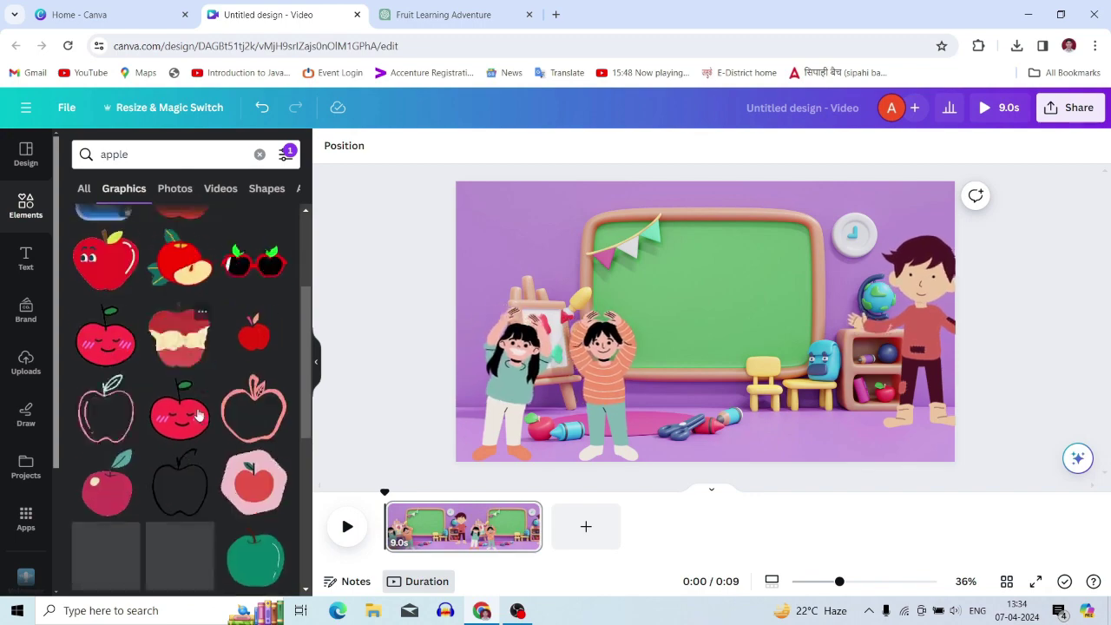
pyautogui.scroll(2, 198, 353)
pyautogui.click(198, 353)
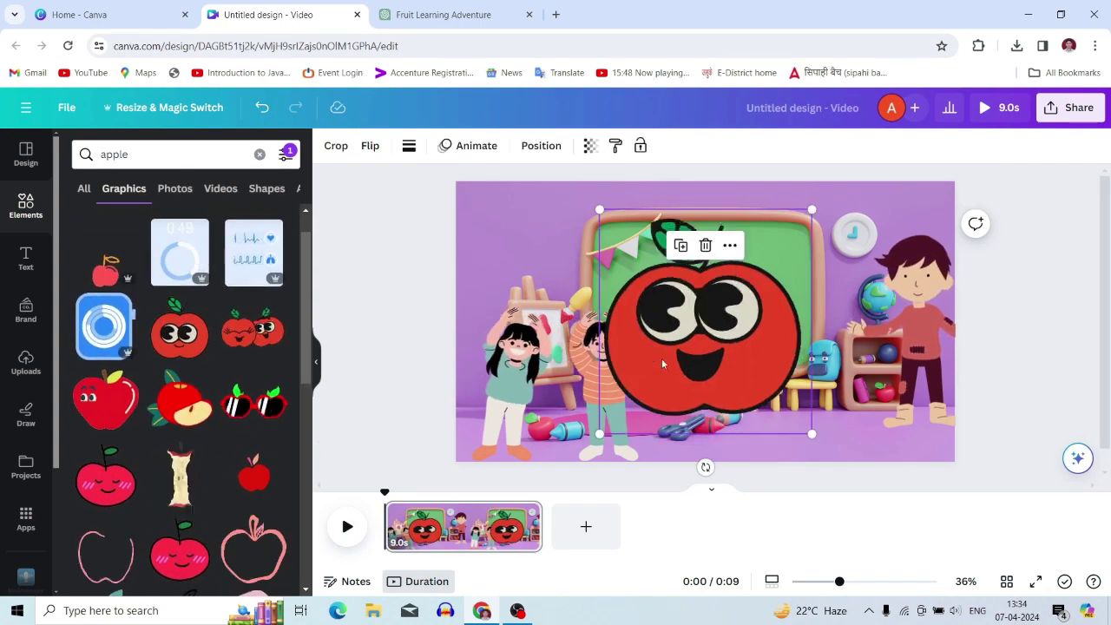
pyautogui.scroll(-3, 191, 391)
pyautogui.scroll(-3, 253, 339)
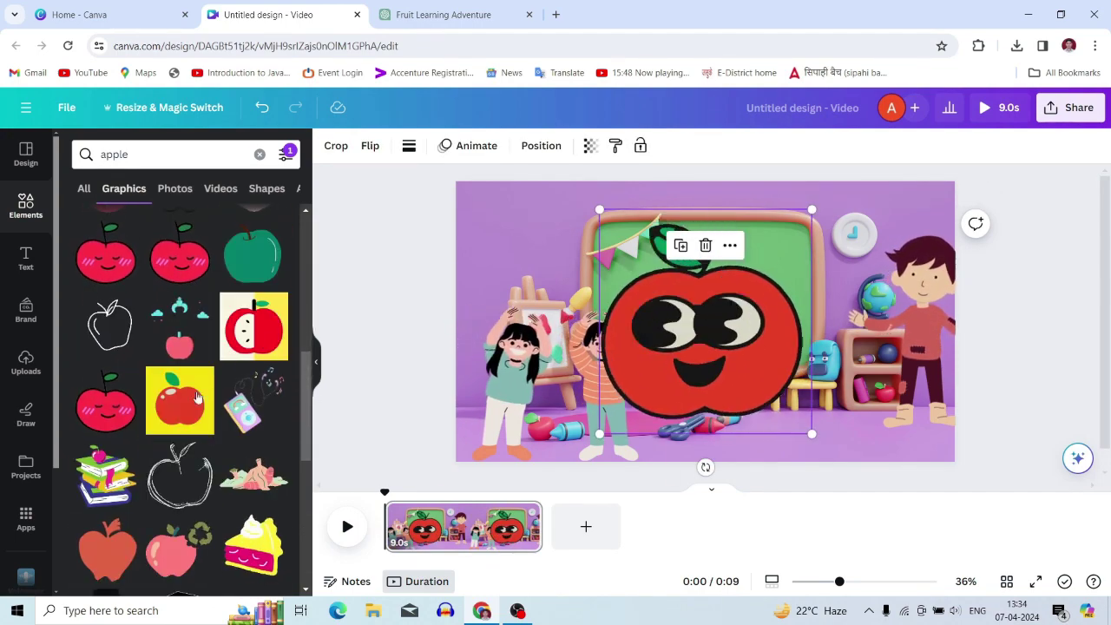
pyautogui.press('Delete')
# - Add the half-cut apple graphic with the cream and yellow background, shrink it and centre it on the green board
pyautogui.moveTo(270, 340); pyautogui.dragTo(714, 367)
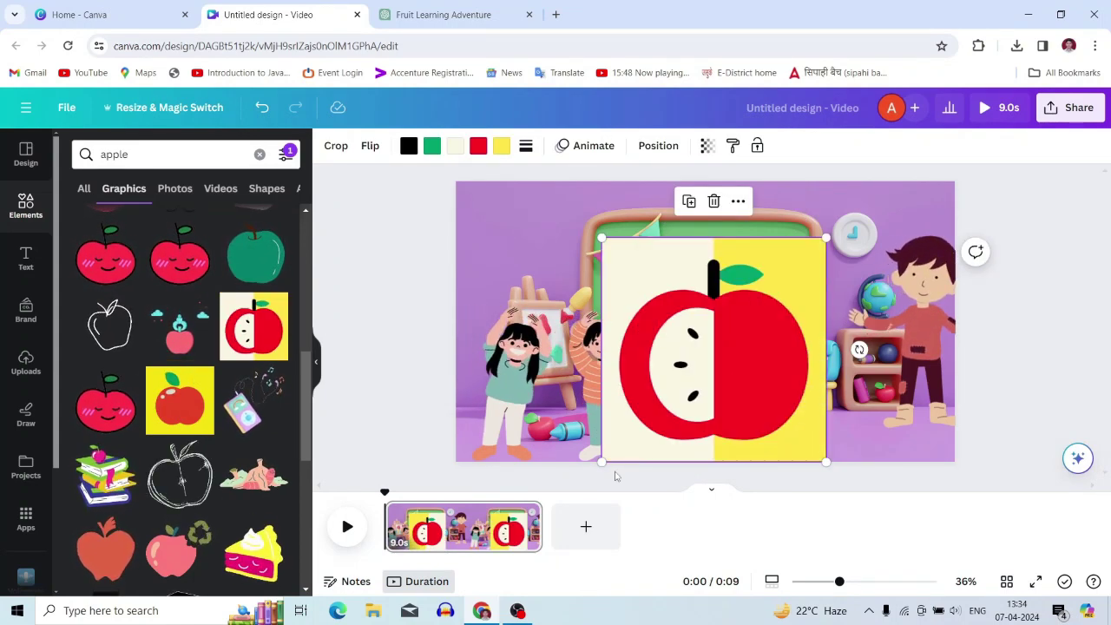
pyautogui.moveTo(602, 462); pyautogui.dragTo(686, 378)
pyautogui.moveTo(719, 315); pyautogui.dragTo(670, 299)
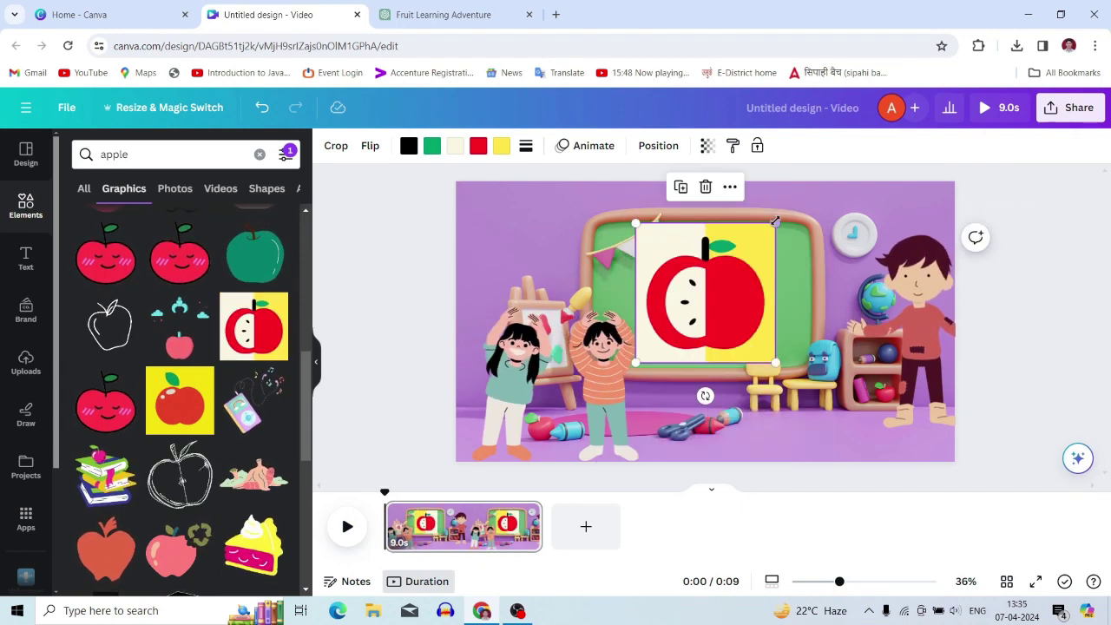
pyautogui.moveTo(776, 223); pyautogui.dragTo(738, 261)
pyautogui.moveTo(686, 318); pyautogui.dragTo(704, 310)
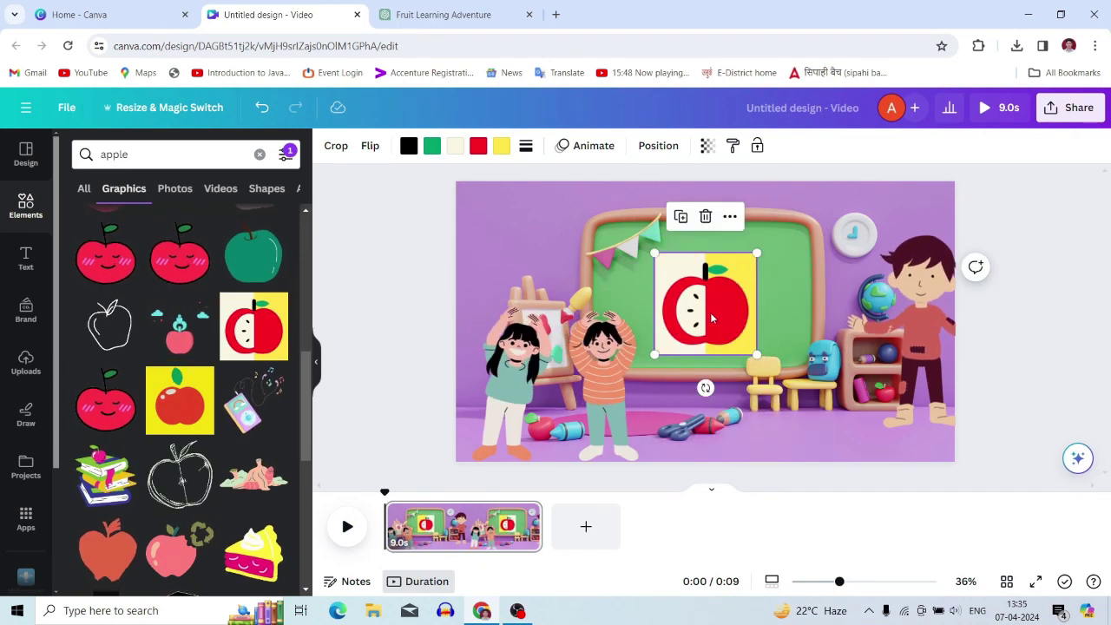
pyautogui.click(1045, 312)
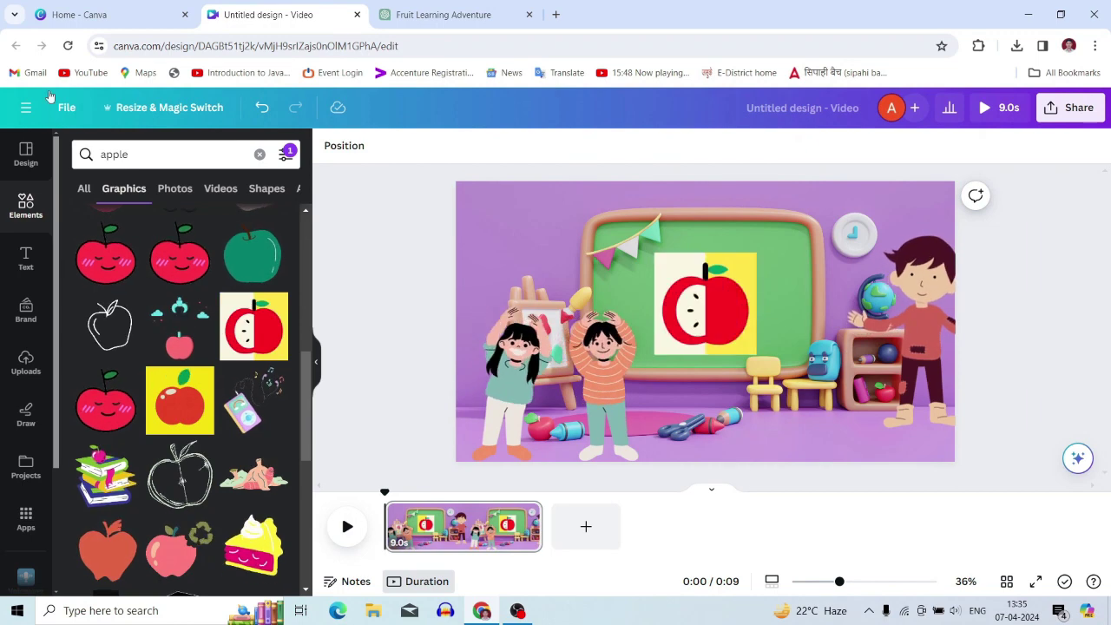
# - Check the uploaded green-screen clip used for the apple scene and shorten the classroom page's duration to 6.0 s
pyautogui.click(26, 363)
pyautogui.click(223, 438)
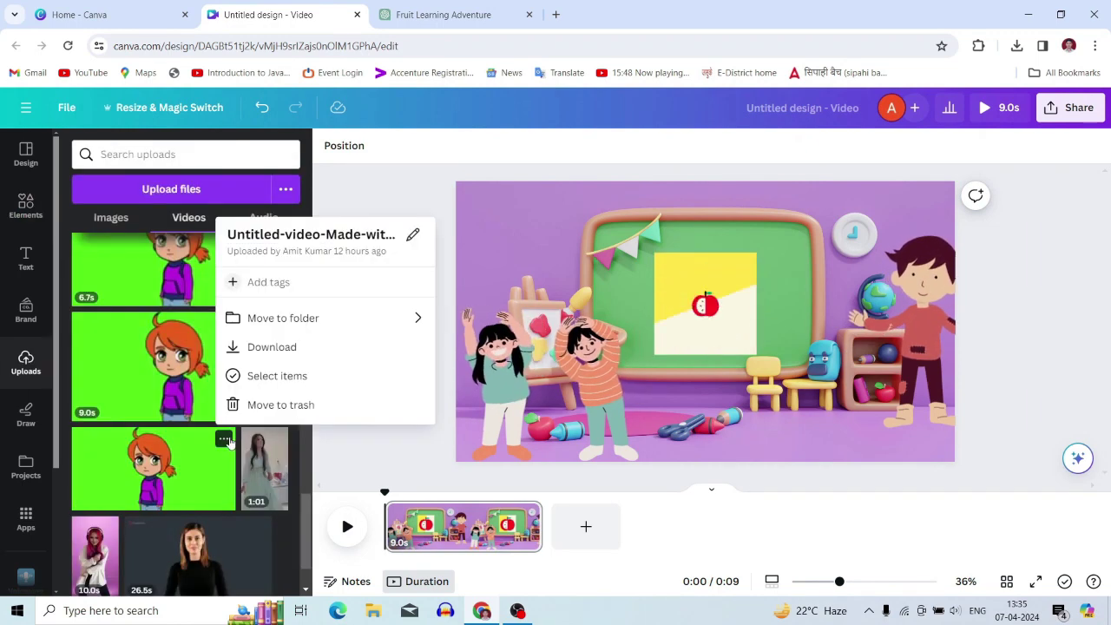
pyautogui.click(412, 237)
pyautogui.click(528, 514)
pyautogui.moveTo(528, 514); pyautogui.dragTo(488, 514)
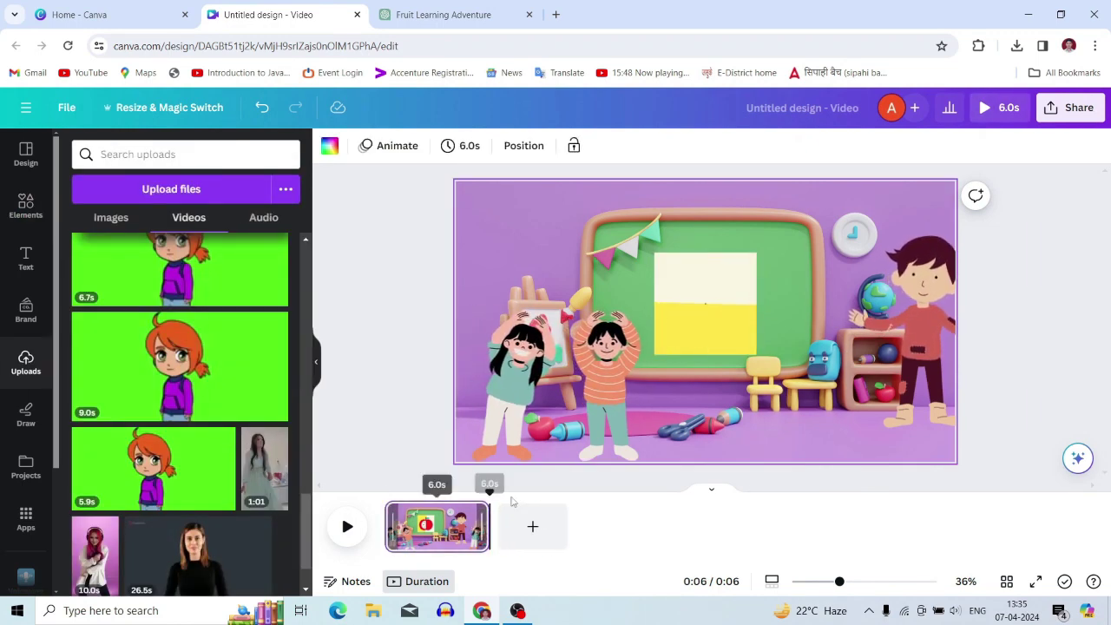
# - Download the classroom apple scene as an MP4 video at 1080p (HD) quality
pyautogui.click(1078, 110)
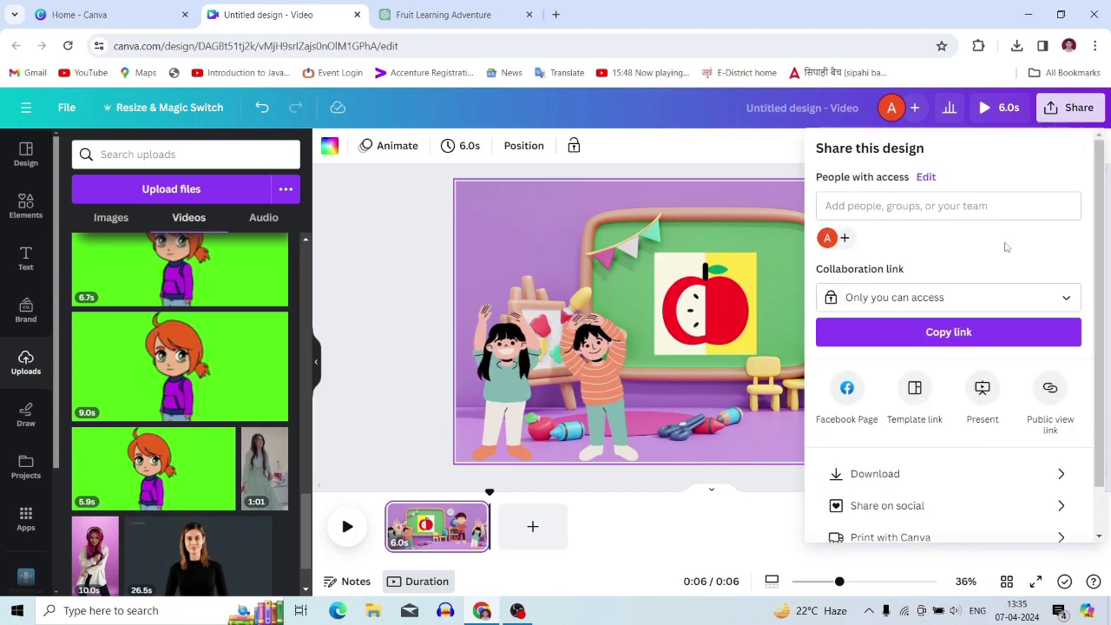
pyautogui.click(926, 476)
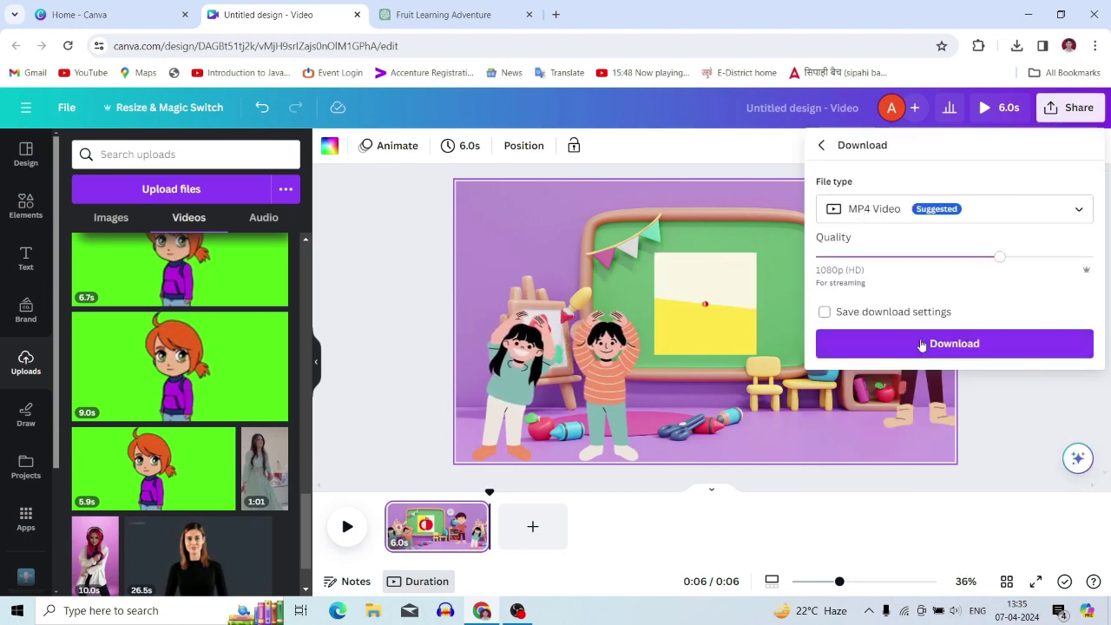
pyautogui.click(923, 345)
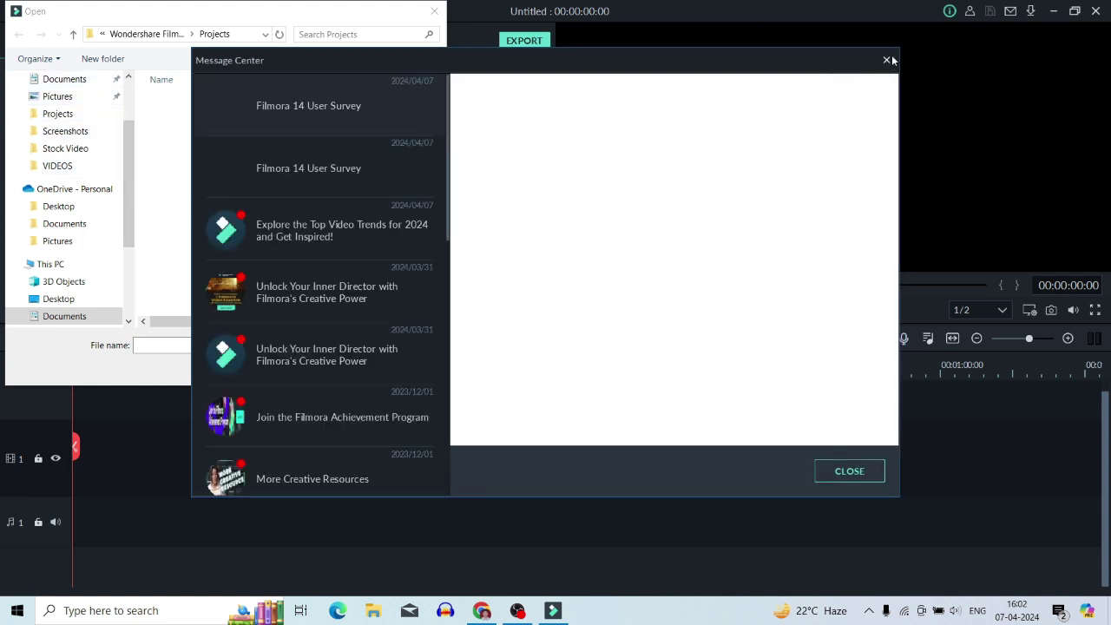
# - In Filmora, close the Message Center and browse the Downloads folder for the classroom scene videos to import
pyautogui.click(849, 471)
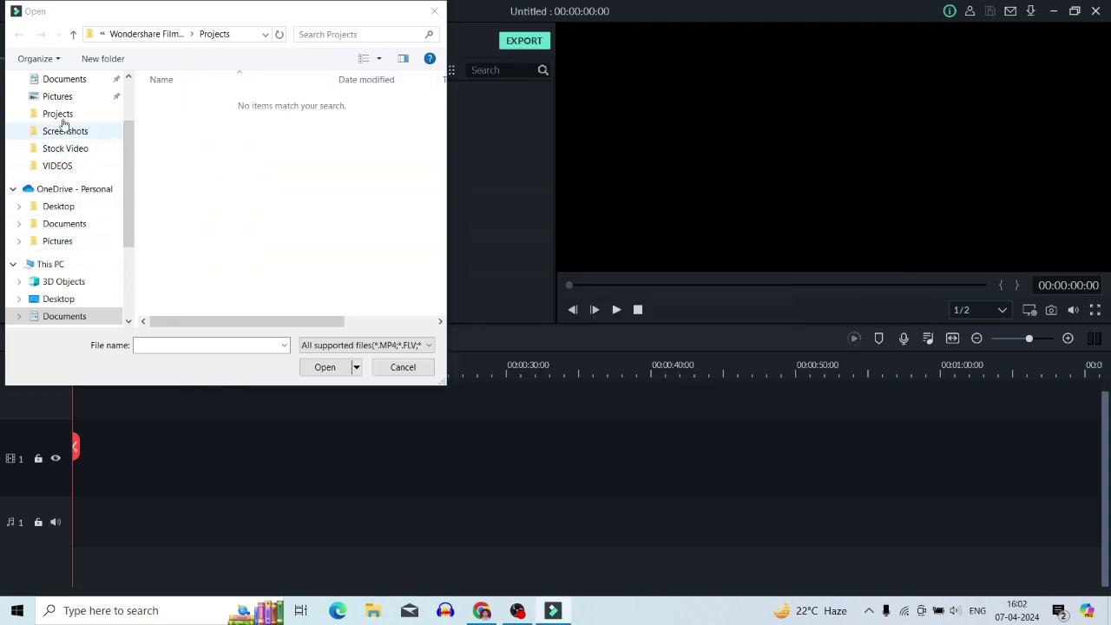
pyautogui.scroll(2, 79, 188)
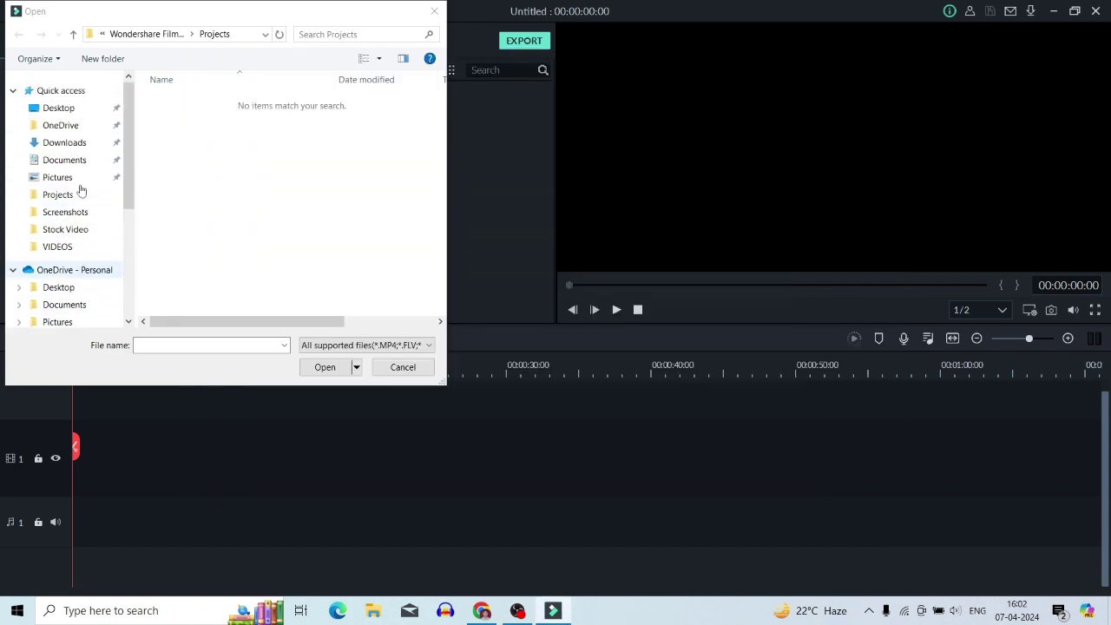
pyautogui.click(65, 142)
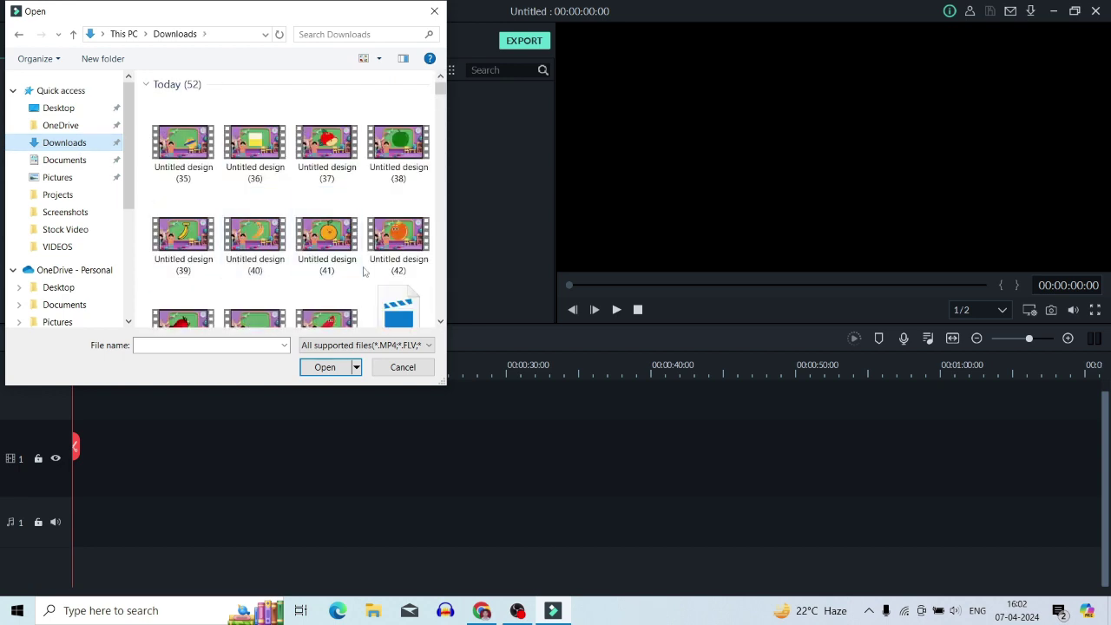
pyautogui.scroll(-1, 367, 273)
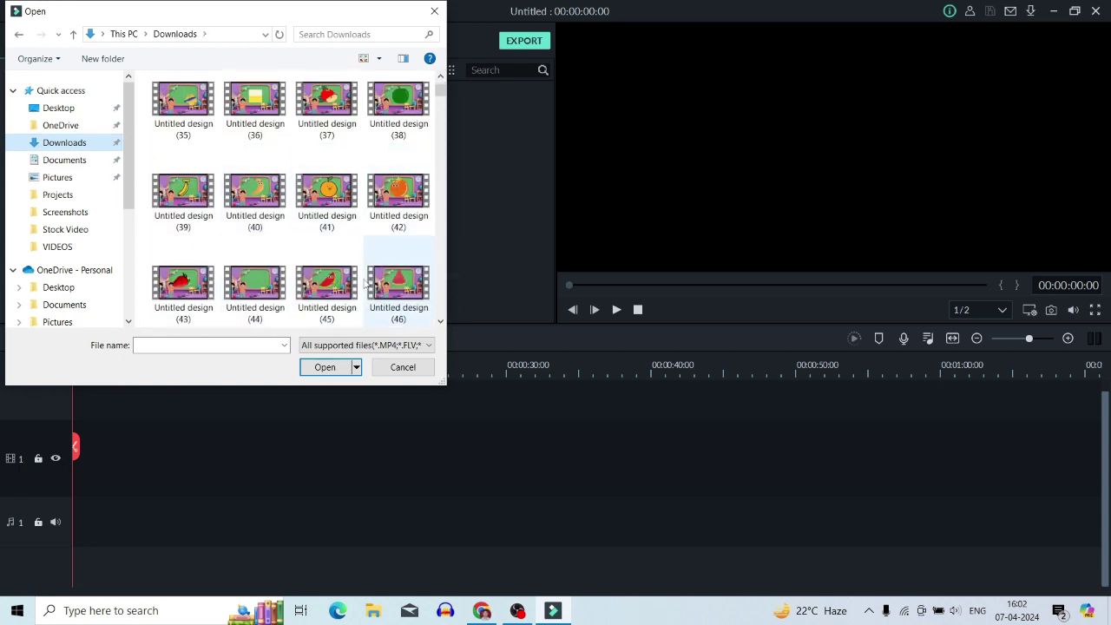
pyautogui.scroll(-2, 418, 295)
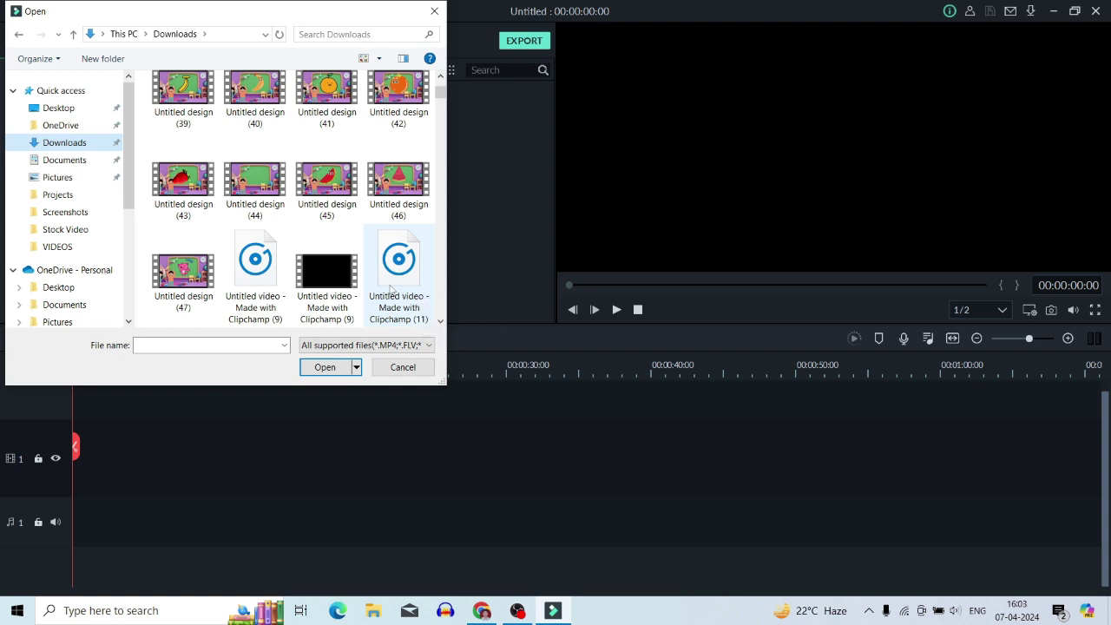
pyautogui.scroll(2, 383, 289)
pyautogui.scroll(1, 383, 289)
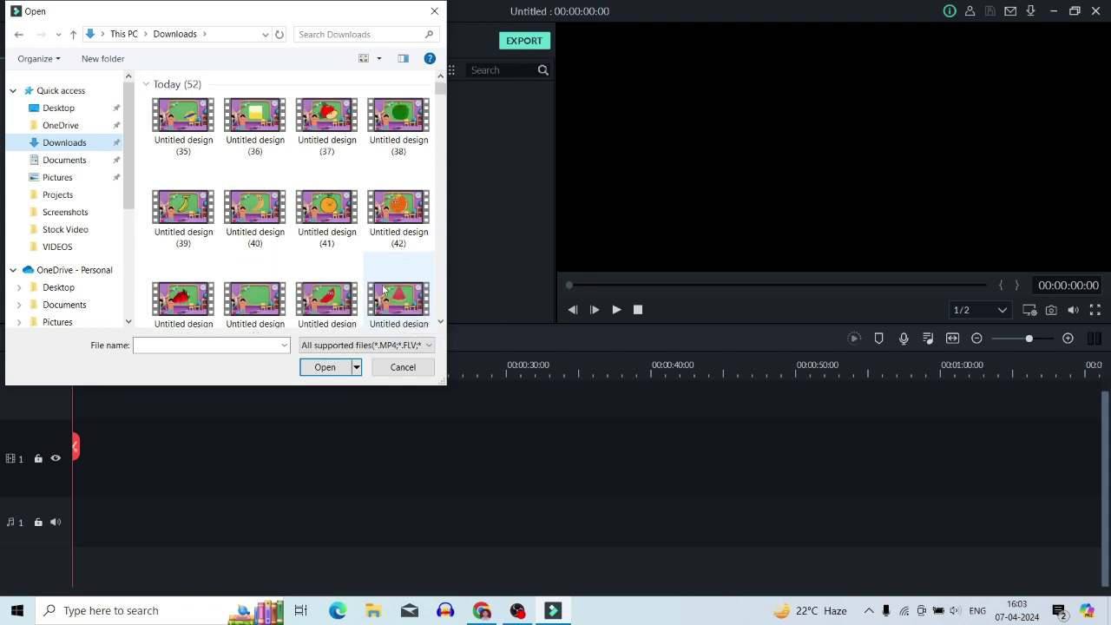
pyautogui.scroll(-1, 382, 289)
pyautogui.scroll(1, 171, 268)
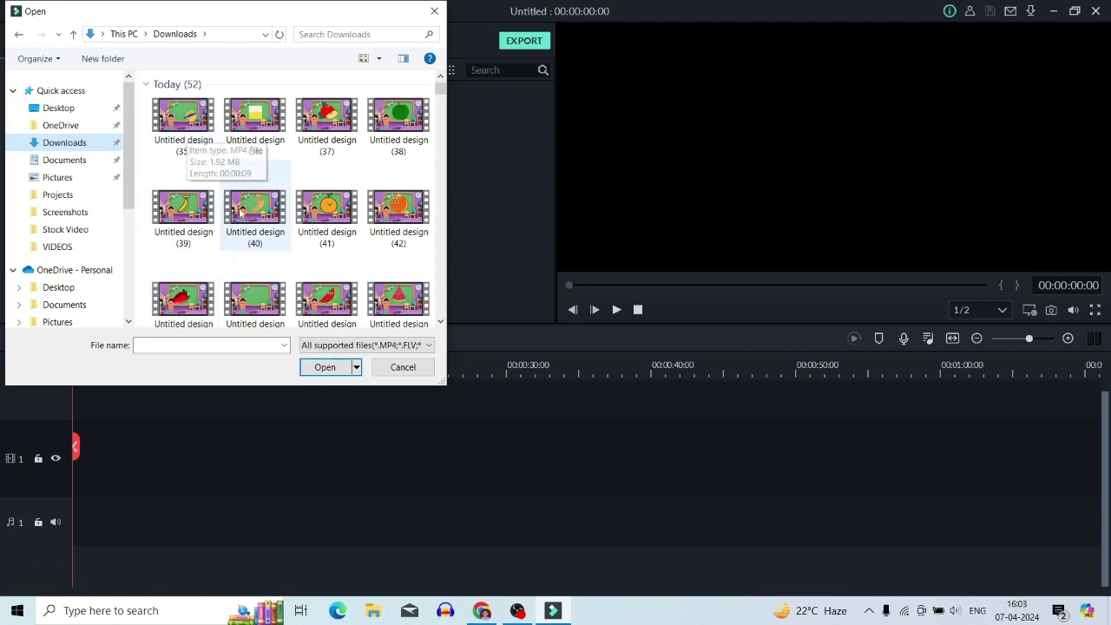
# - Import the classroom videos Untitled design (35) through Untitled design (47) into the project media
pyautogui.click(181, 139)
pyautogui.keyDown('ctrl'); pyautogui.click(255, 137); pyautogui.keyUp('ctrl')
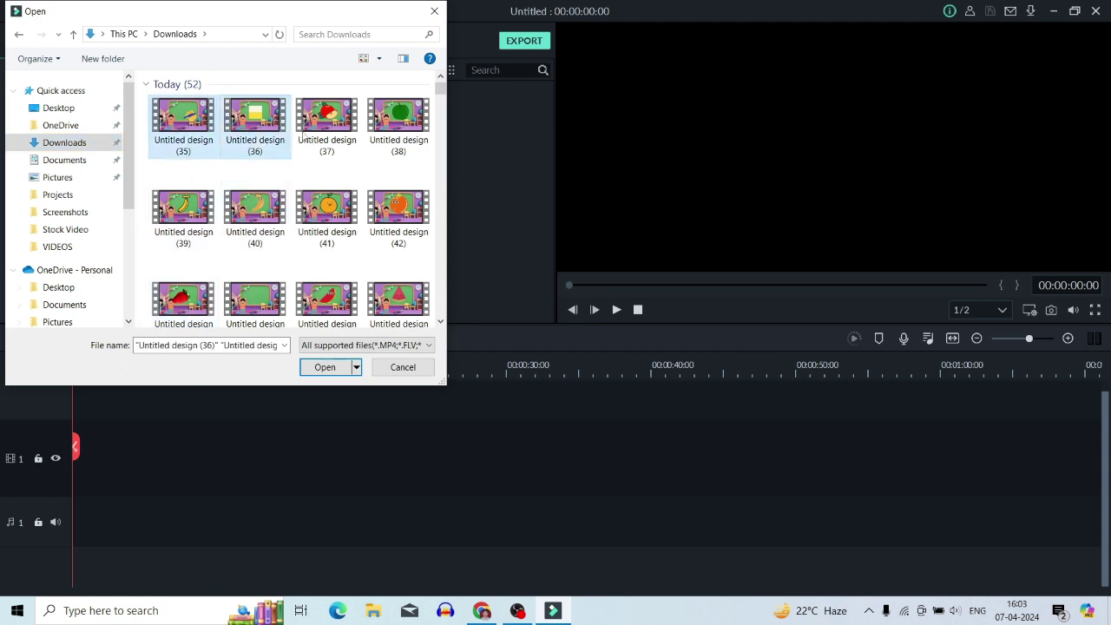
pyautogui.keyDown('ctrl'); pyautogui.click(420, 122); pyautogui.keyUp('ctrl')
pyautogui.keyDown('ctrl'); pyautogui.click(195, 208); pyautogui.keyUp('ctrl')
pyautogui.keyDown('ctrl'); pyautogui.click(258, 210); pyautogui.keyUp('ctrl')
pyautogui.keyDown('ctrl'); pyautogui.click(332, 210); pyautogui.keyUp('ctrl')
pyautogui.keyDown('ctrl'); pyautogui.click(399, 210); pyautogui.keyUp('ctrl')
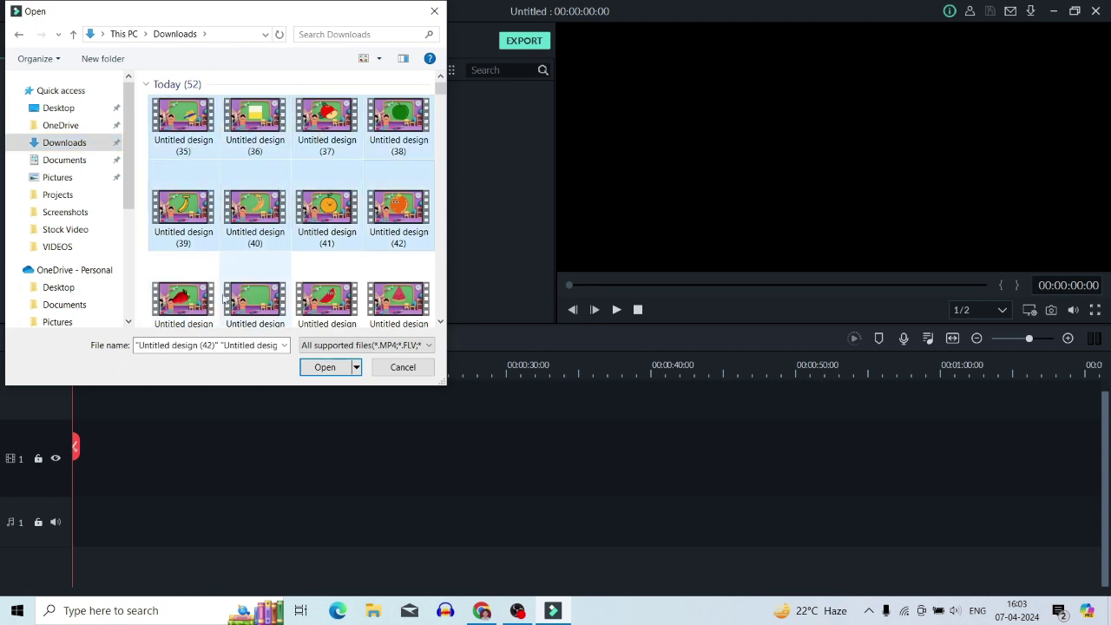
pyautogui.keyDown('ctrl'); pyautogui.click(187, 299); pyautogui.keyUp('ctrl')
pyautogui.keyDown('ctrl'); pyautogui.click(259, 291); pyautogui.keyUp('ctrl')
pyautogui.hotkey('shift', 'Right')
pyautogui.hotkey('shift', 'Right')
pyautogui.click(442, 95)
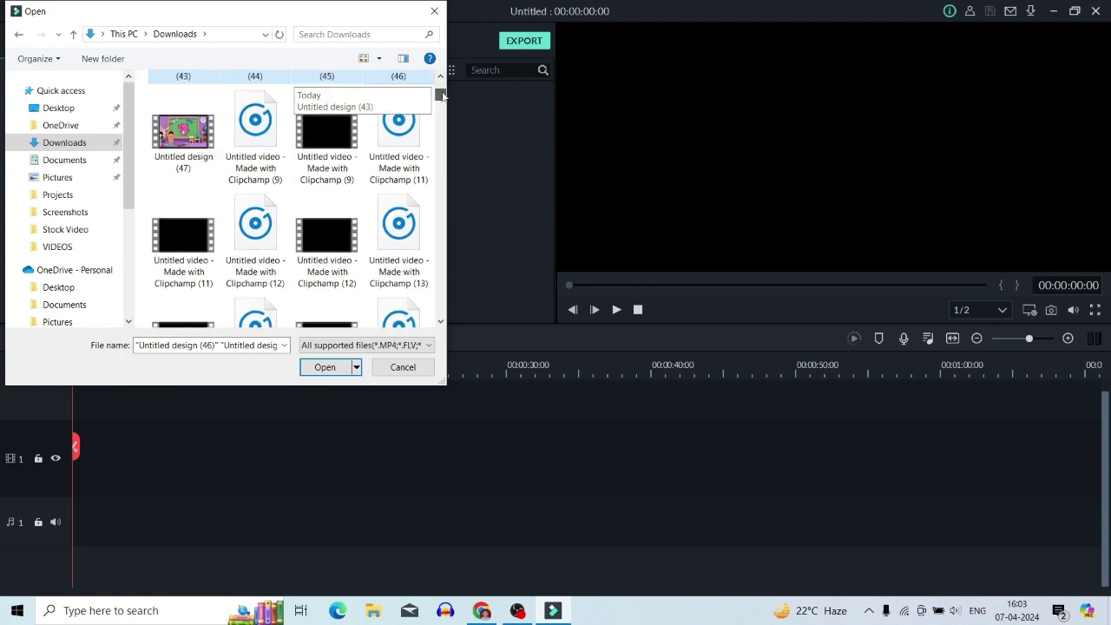
pyautogui.scroll(1, 442, 96)
pyautogui.keyDown('shift'); pyautogui.click(209, 198); pyautogui.keyUp('shift')
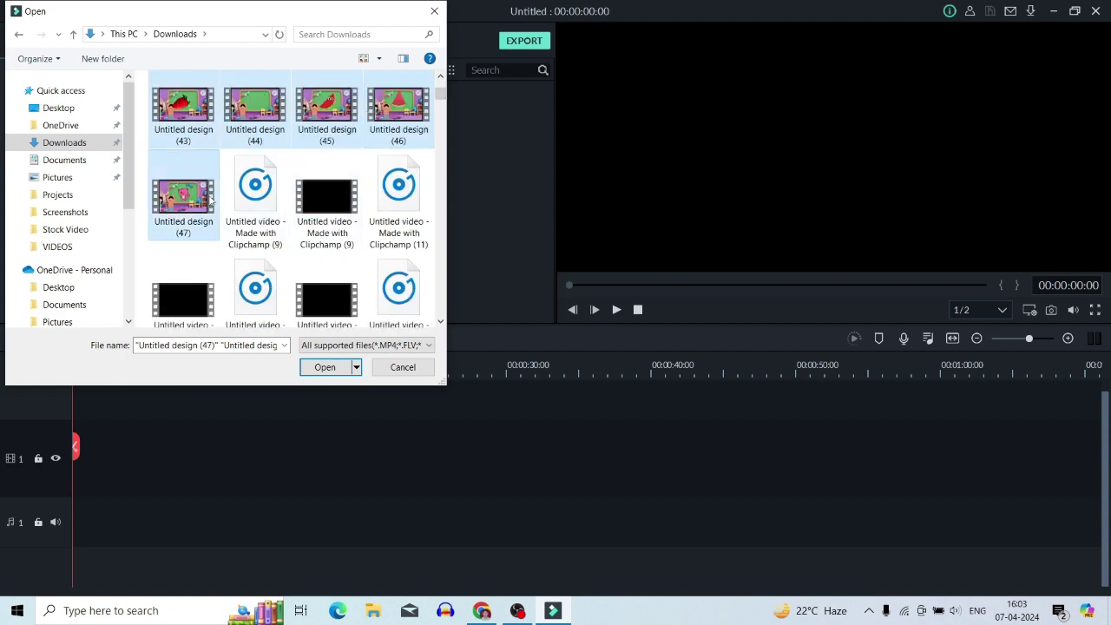
pyautogui.click(325, 367)
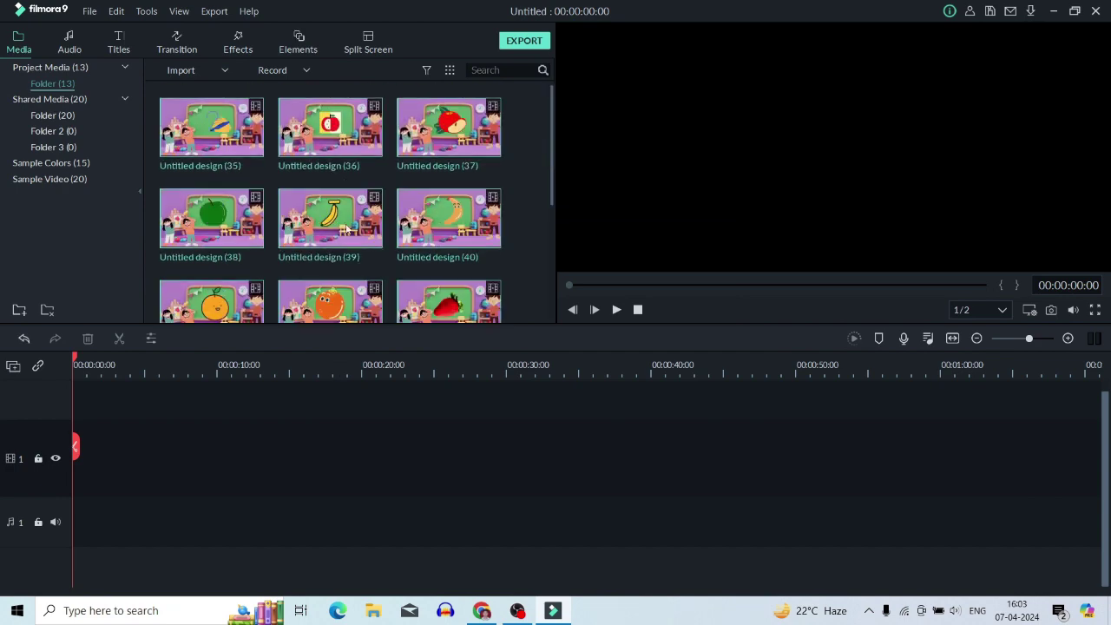
# - Start another media import and locate the green-screen character videos in the Downloads folder
pyautogui.click(181, 70)
pyautogui.click(184, 89)
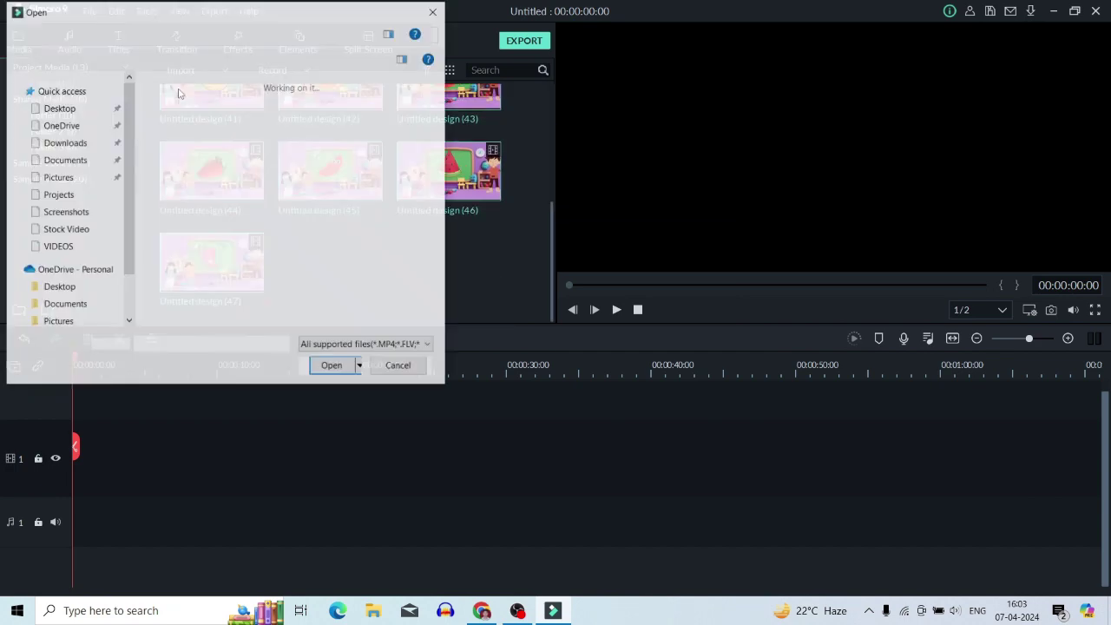
pyautogui.scroll(-10, 261, 200)
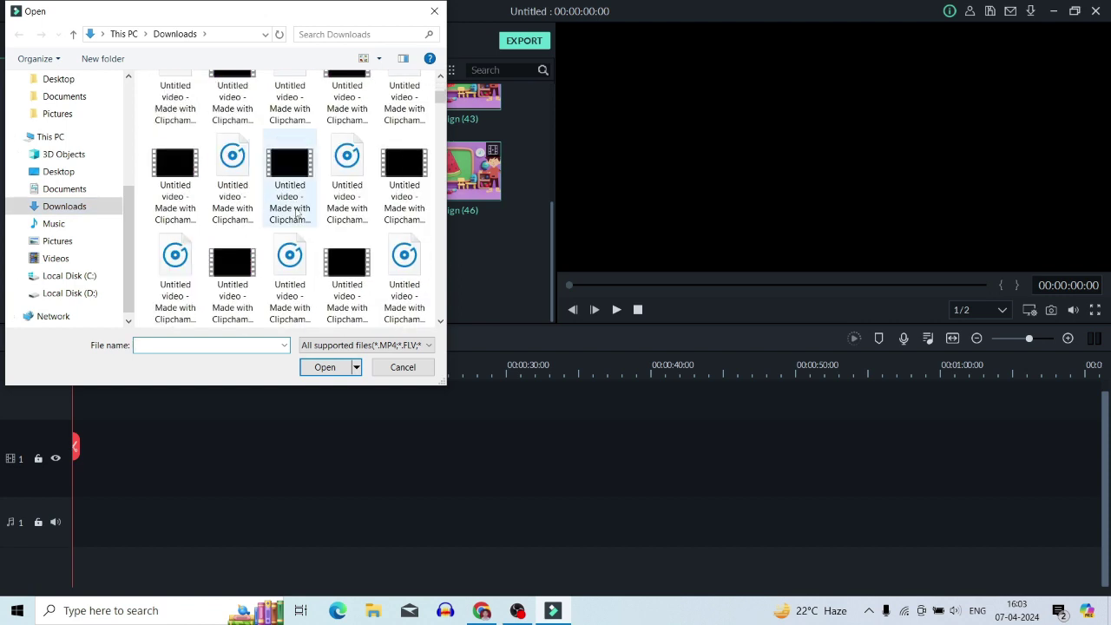
pyautogui.scroll(-4, 297, 217)
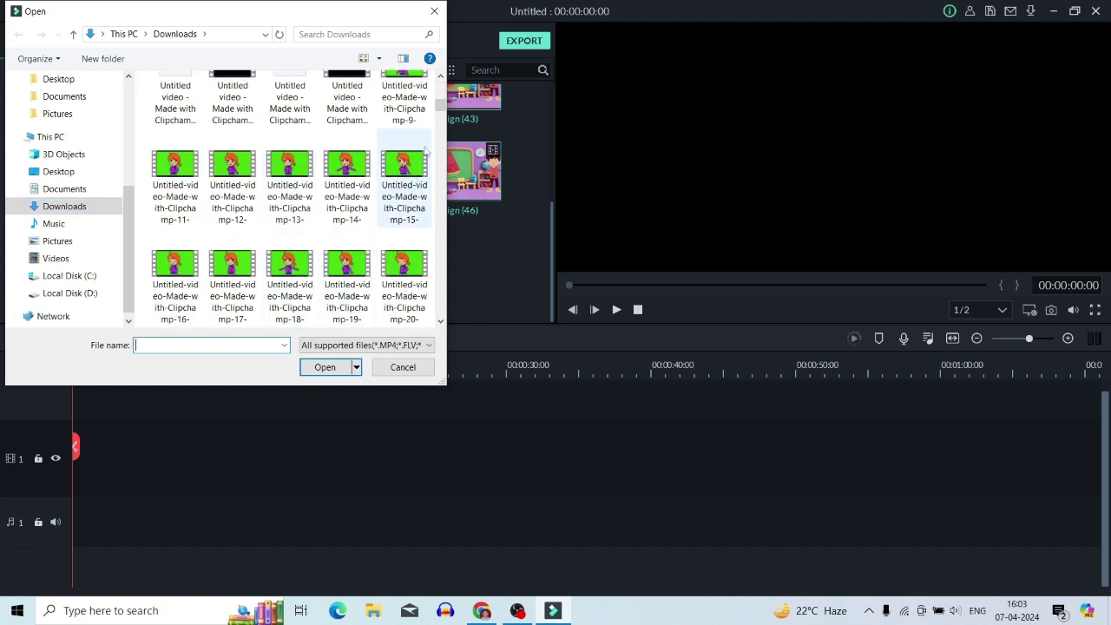
pyautogui.scroll(-2, 441, 112)
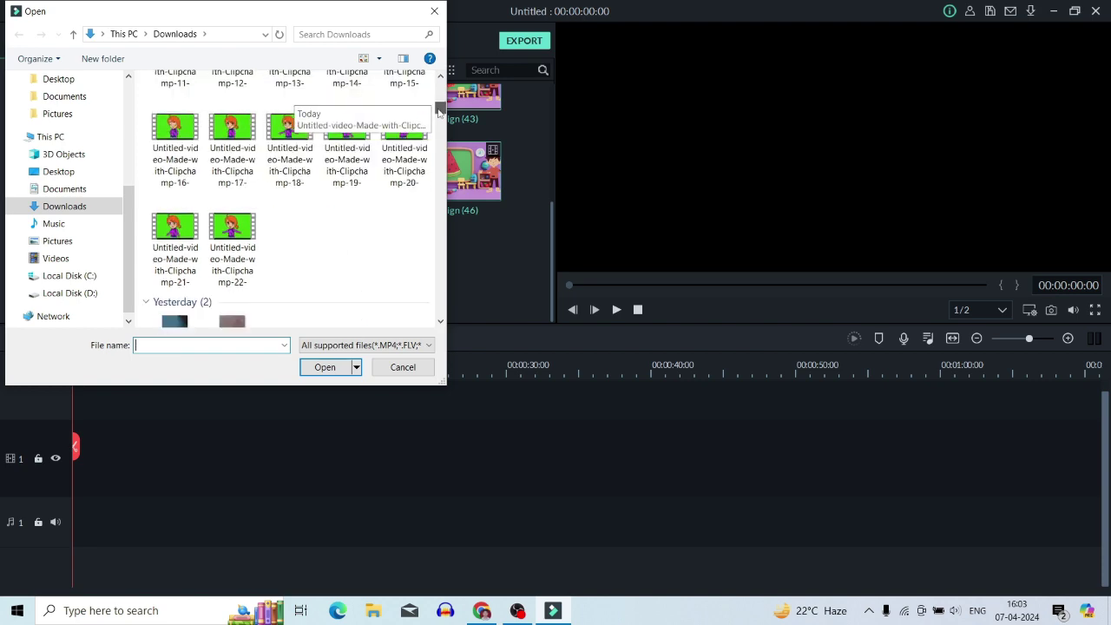
pyautogui.scroll(5, 440, 111)
# - Import the green-screen character videos Untitled-video-Made-with-Clipchamp-9- and -11- through -22- into the project media
pyautogui.click(404, 251)
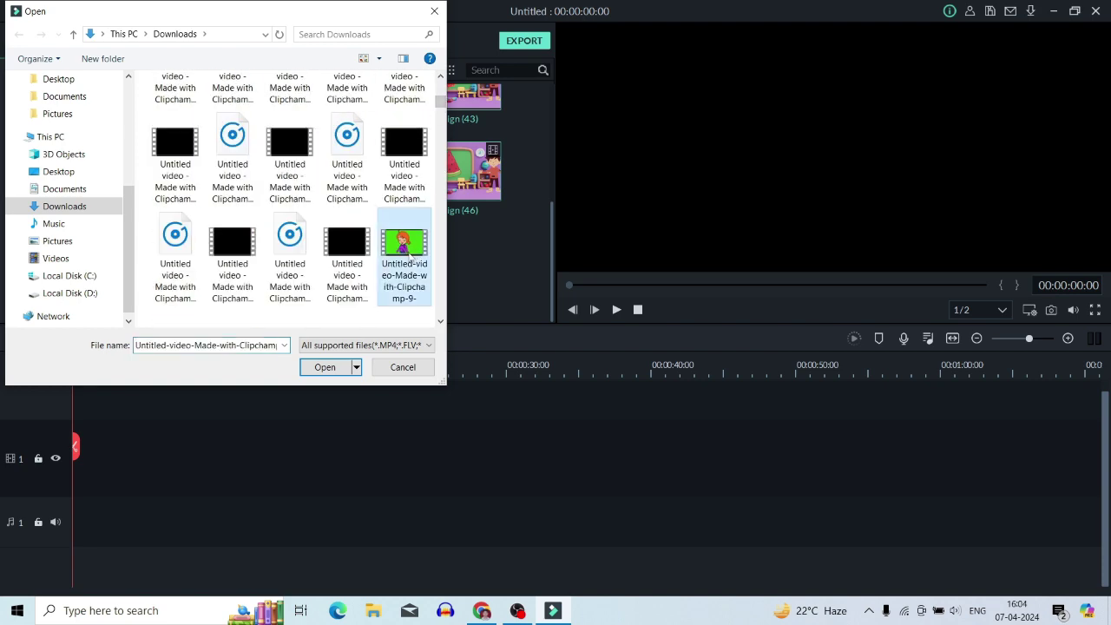
pyautogui.scroll(-5, 440, 106)
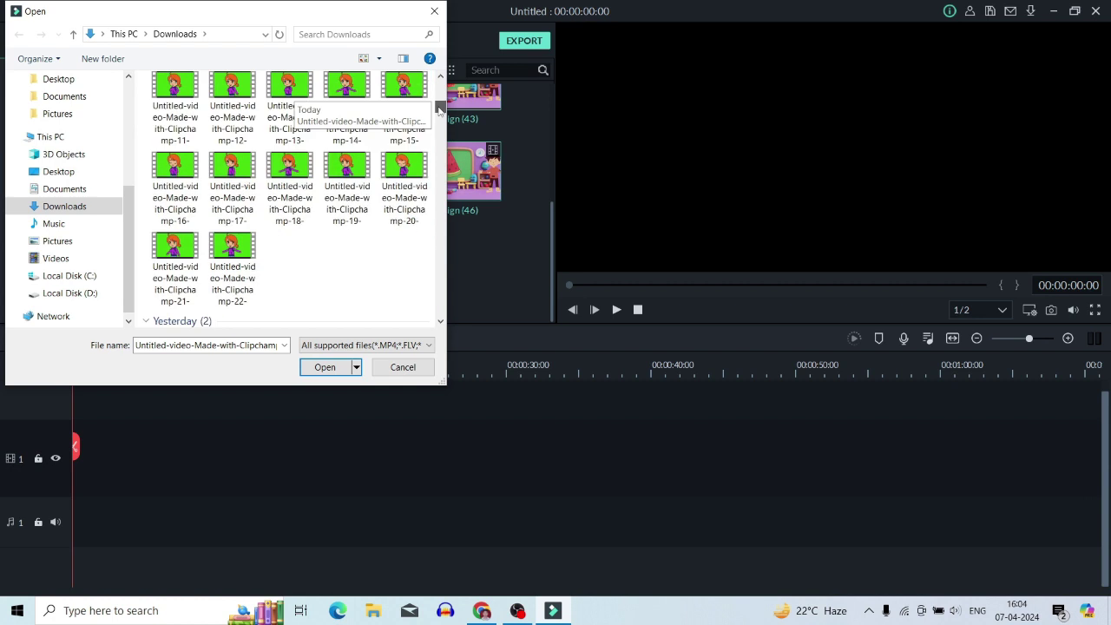
pyautogui.scroll(3, 441, 112)
pyautogui.keyDown('shift'); pyautogui.click(233, 208); pyautogui.keyUp('shift')
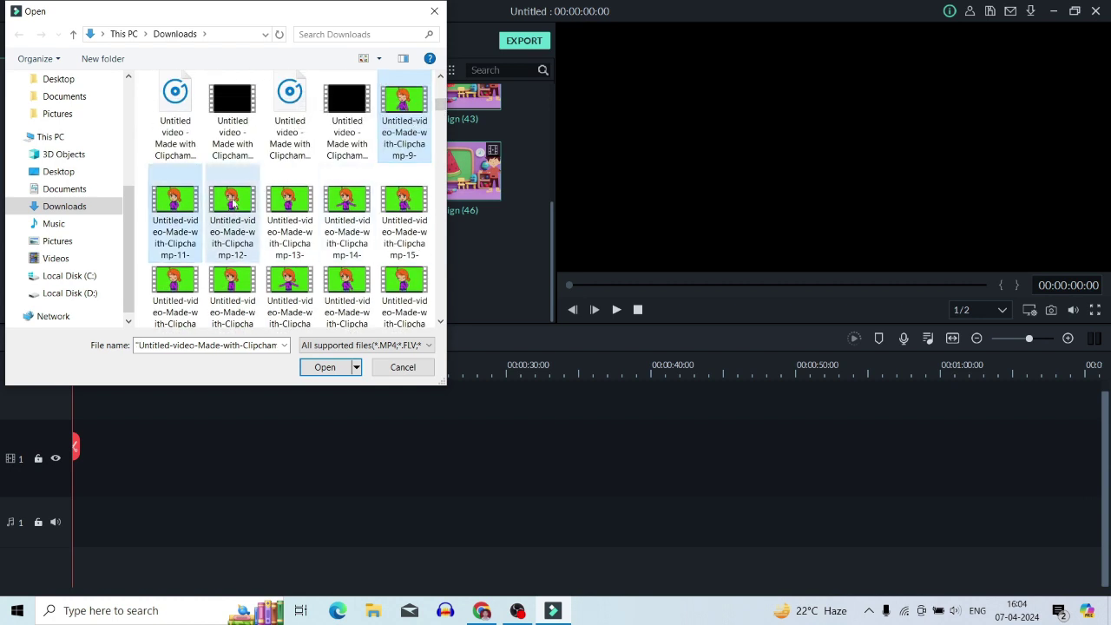
pyautogui.keyDown('shift'); pyautogui.click(290, 209); pyautogui.keyUp('shift')
pyautogui.keyDown('ctrl'); pyautogui.click(335, 207); pyautogui.keyUp('ctrl')
pyautogui.keyDown('ctrl'); pyautogui.click(382, 210); pyautogui.keyUp('ctrl')
pyautogui.keyDown('ctrl'); pyautogui.click(181, 288); pyautogui.keyUp('ctrl')
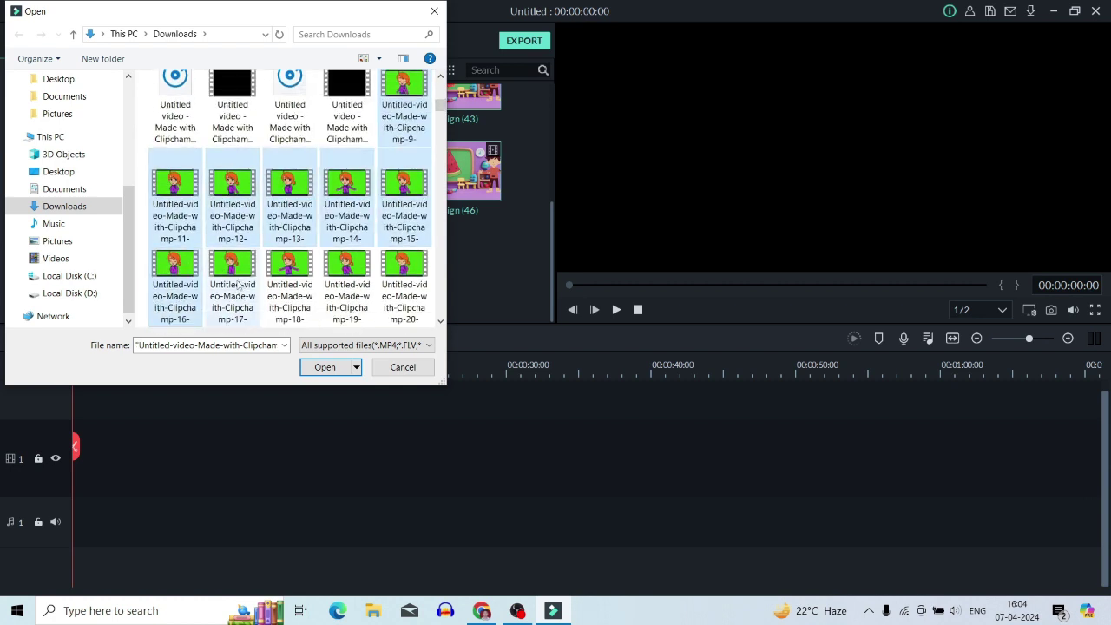
pyautogui.keyDown('shift'); pyautogui.click(305, 259); pyautogui.keyUp('shift')
pyautogui.keyDown('shift'); pyautogui.click(347, 269); pyautogui.keyUp('shift')
pyautogui.keyDown('shift'); pyautogui.click(390, 275); pyautogui.keyUp('shift')
pyautogui.scroll(-2, 441, 108)
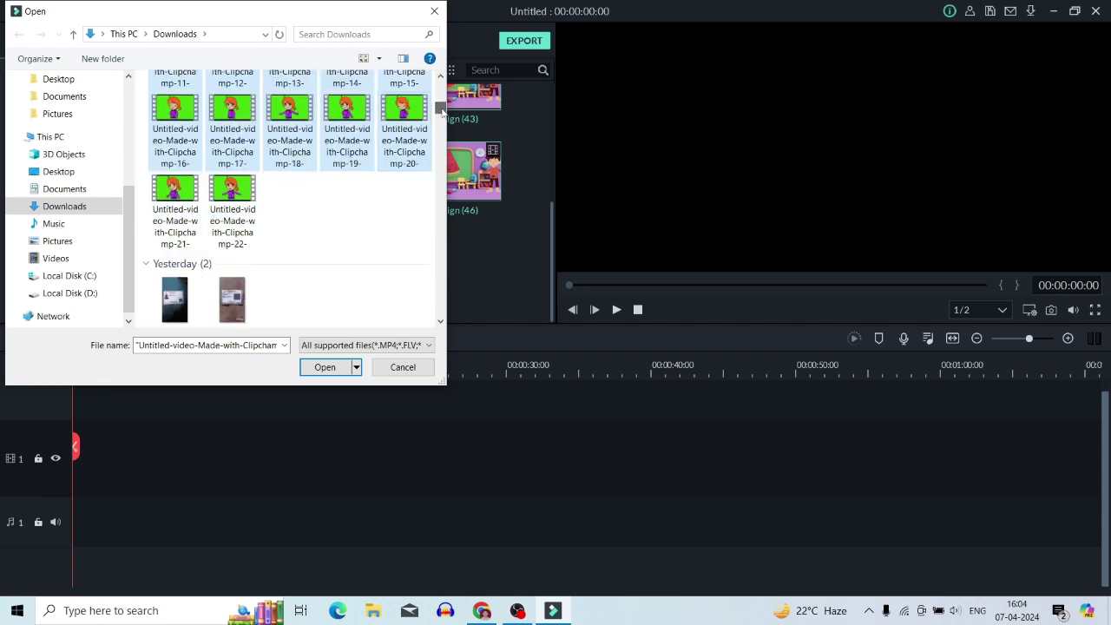
pyautogui.keyDown('shift'); pyautogui.click(189, 206); pyautogui.keyUp('shift')
pyautogui.keyDown('shift'); pyautogui.click(249, 197); pyautogui.keyUp('shift')
pyautogui.click(324, 367)
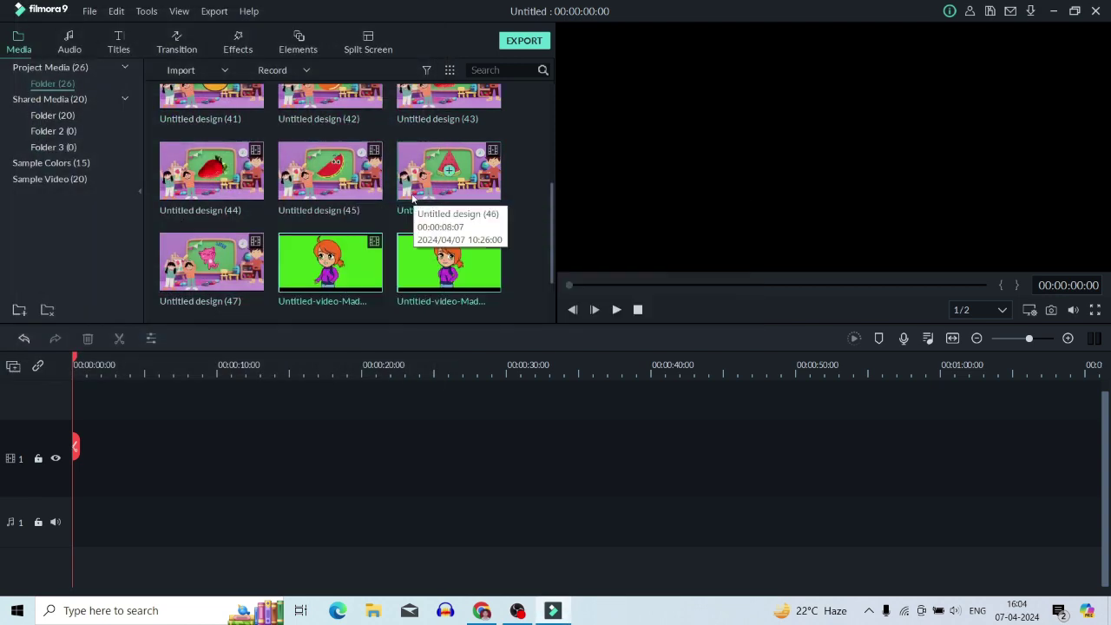
# - Place Untitled design (35) at the start of video track 1 and the first green-screen character clip above it on track 2
pyautogui.scroll(-3, 413, 199)
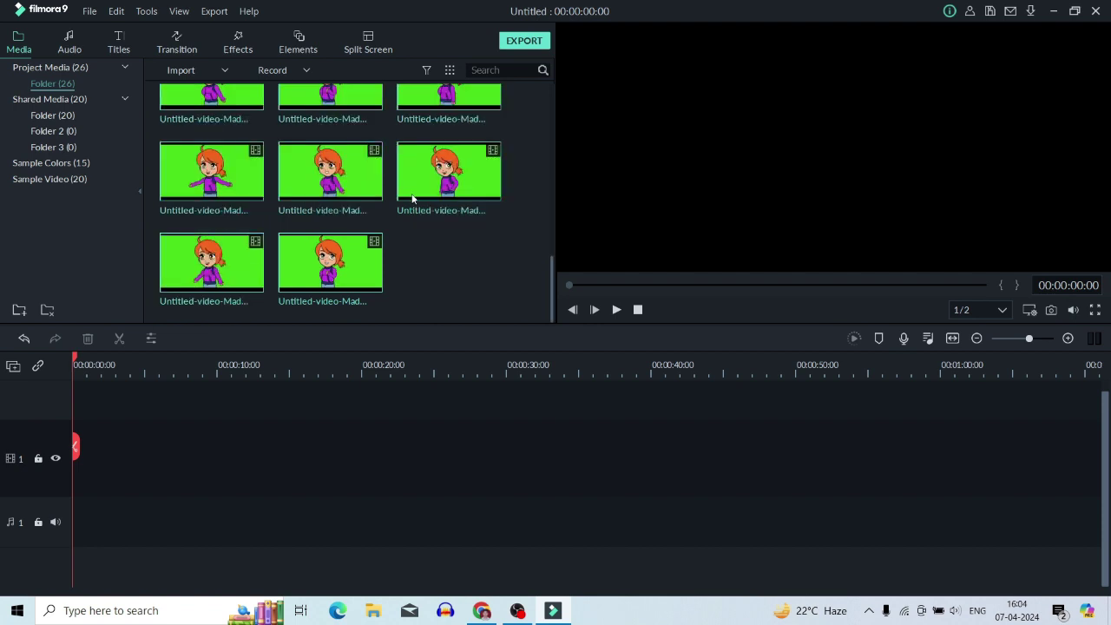
pyautogui.scroll(6, 413, 201)
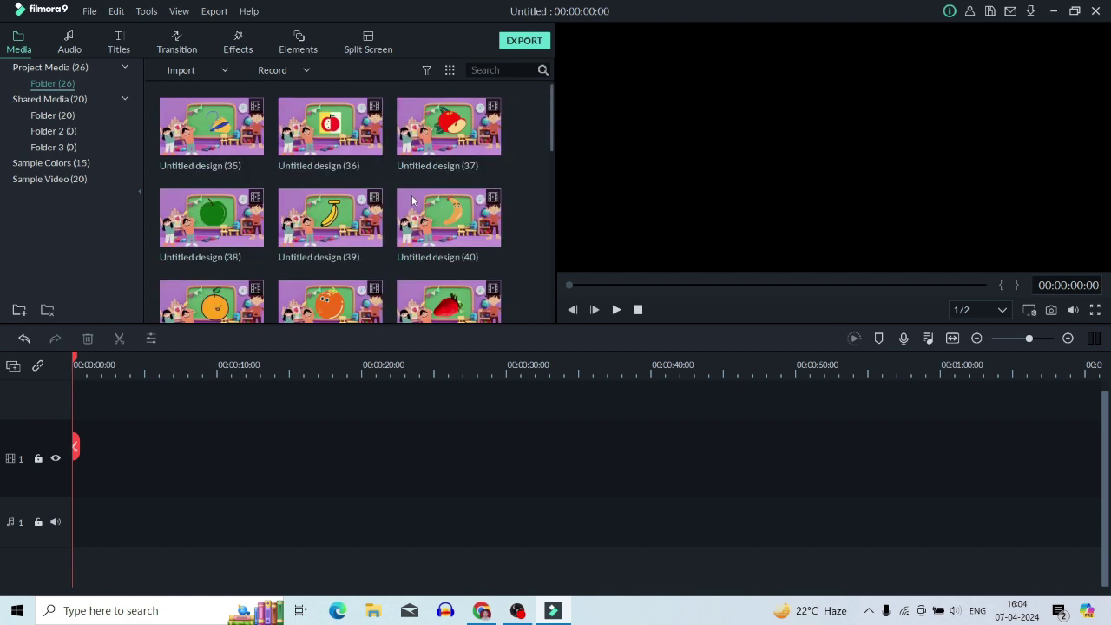
pyautogui.scroll(-6, 409, 203)
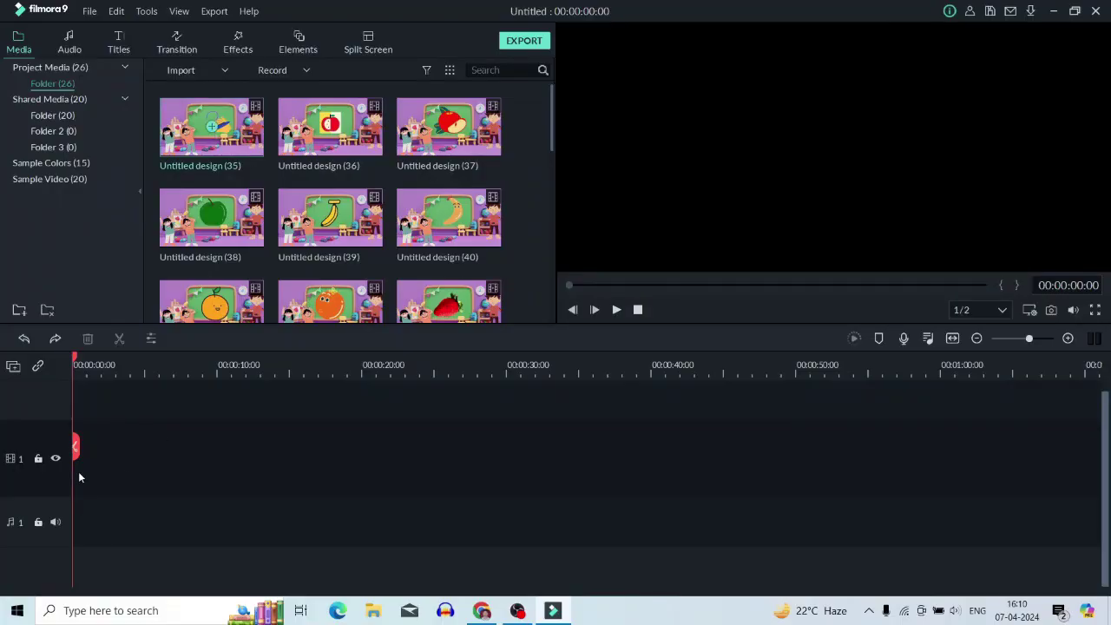
pyautogui.moveTo(211, 126); pyautogui.dragTo(104, 451)
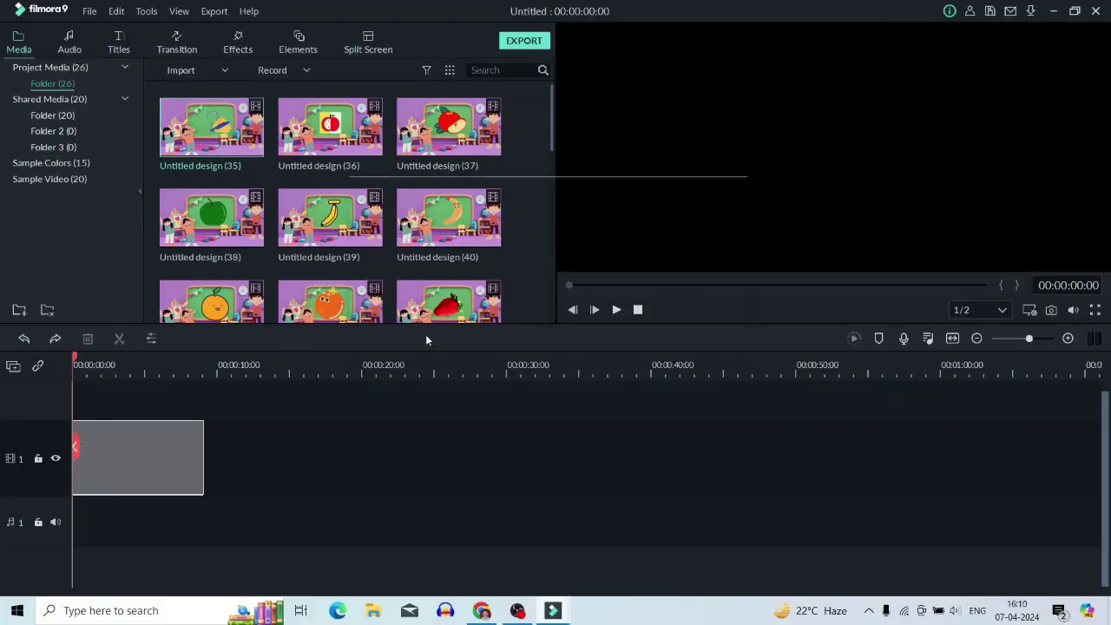
pyautogui.click(544, 335)
pyautogui.scroll(-3, 350, 189)
pyautogui.moveTo(330, 252); pyautogui.dragTo(91, 403)
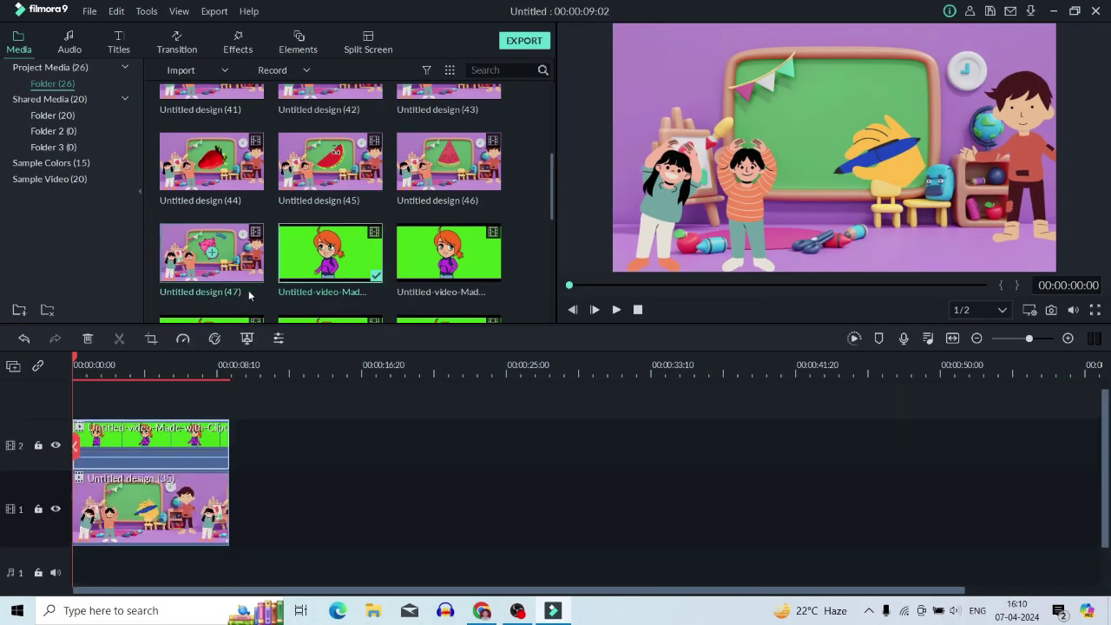
# - Try adding Untitled design (36) and the second green-screen clip after the first pair, and undo both placements
pyautogui.scroll(3, 312, 209)
pyautogui.moveTo(330, 126); pyautogui.dragTo(241, 494)
pyautogui.scroll(-3, 324, 214)
pyautogui.moveTo(448, 252); pyautogui.dragTo(252, 447)
pyautogui.hotkey('ctrl', 'z')
pyautogui.hotkey('ctrl', 'z')
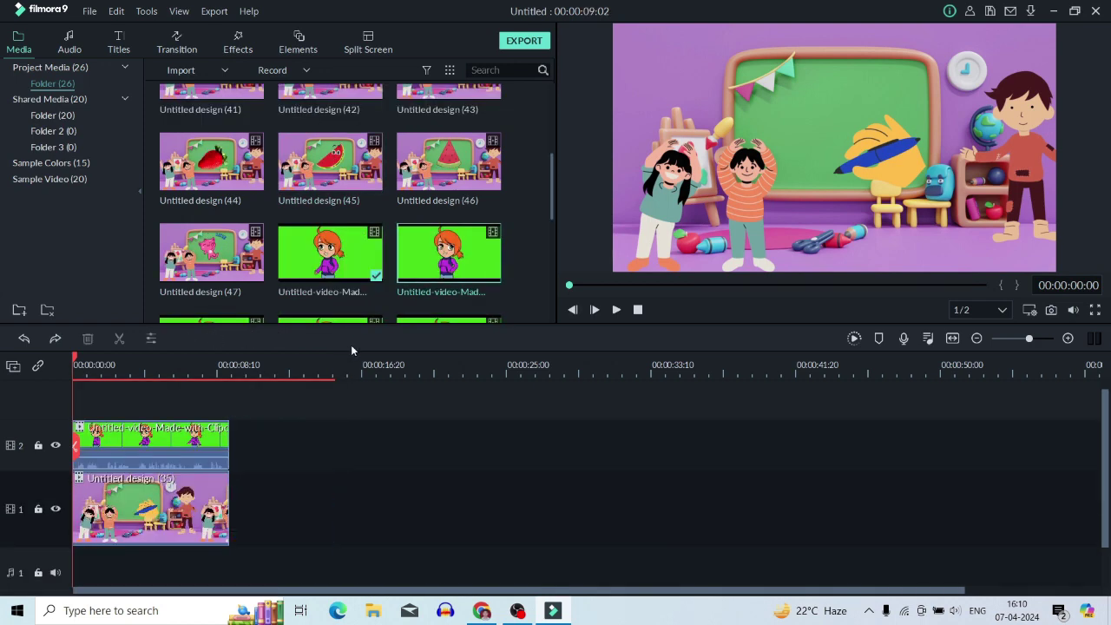
# - Append Untitled design (36) to video track 1 and the second green-screen character clip above it on track 2
pyautogui.scroll(5, 330, 173)
pyautogui.moveTo(330, 126); pyautogui.dragTo(233, 501)
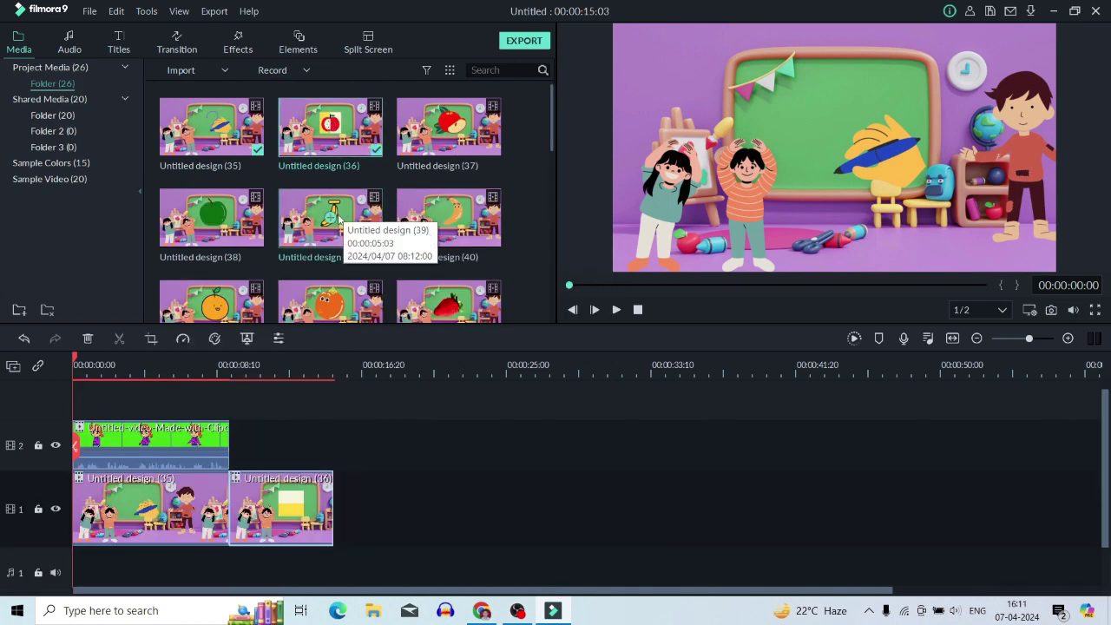
pyautogui.scroll(-5, 339, 219)
pyautogui.moveTo(448, 252); pyautogui.dragTo(238, 447)
pyautogui.hotkey('ctrl', 'z')
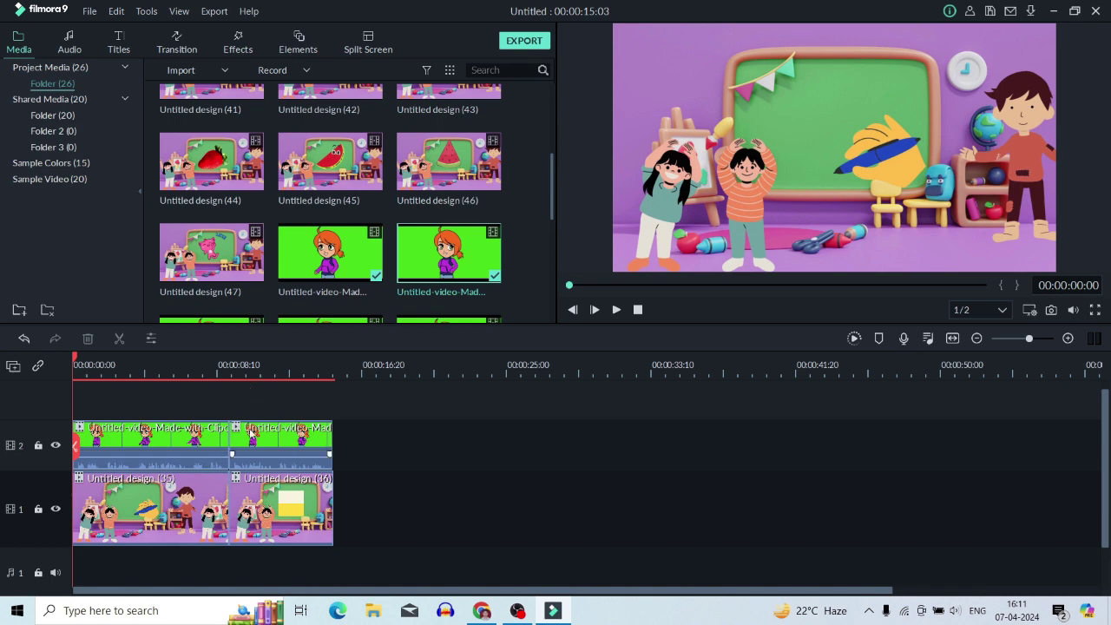
# - Append Untitled design (37) to video track 1 and the third green-screen character clip above it on track 2
pyautogui.scroll(3, 447, 128)
pyautogui.moveTo(442, 148); pyautogui.dragTo(339, 508)
pyautogui.scroll(-3, 402, 290)
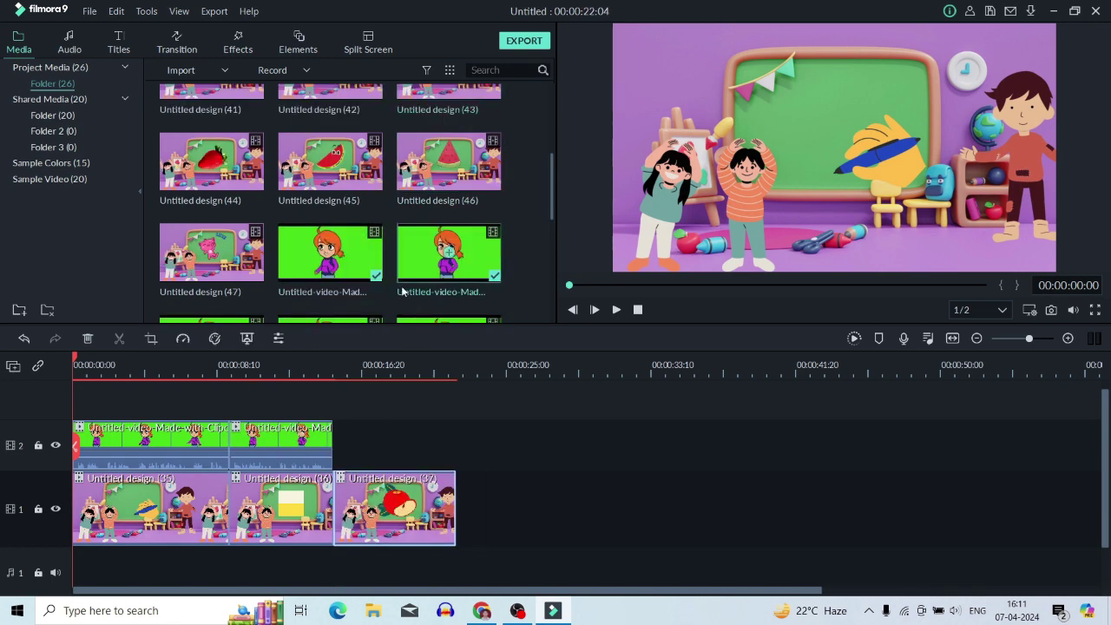
pyautogui.moveTo(548, 174); pyautogui.dragTo(549, 212)
pyautogui.moveTo(211, 215); pyautogui.dragTo(330, 445)
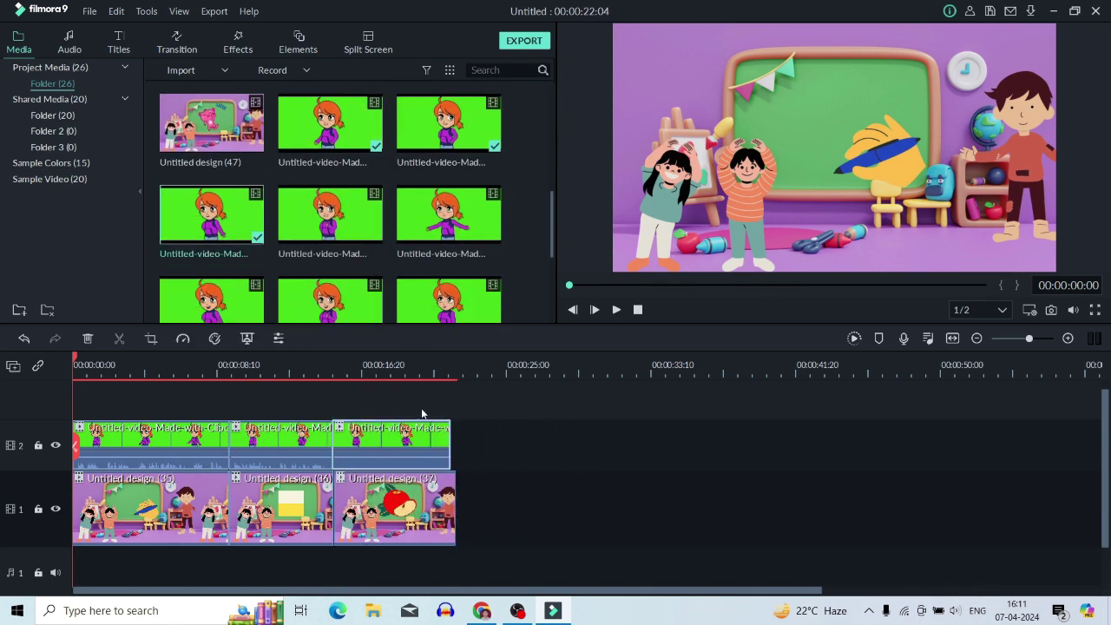
# - Append Untitled design (38) to video track 1 and the fourth green-screen character clip above it on track 2
pyautogui.scroll(5, 347, 208)
pyautogui.moveTo(211, 211); pyautogui.dragTo(460, 500)
pyautogui.scroll(-5, 288, 154)
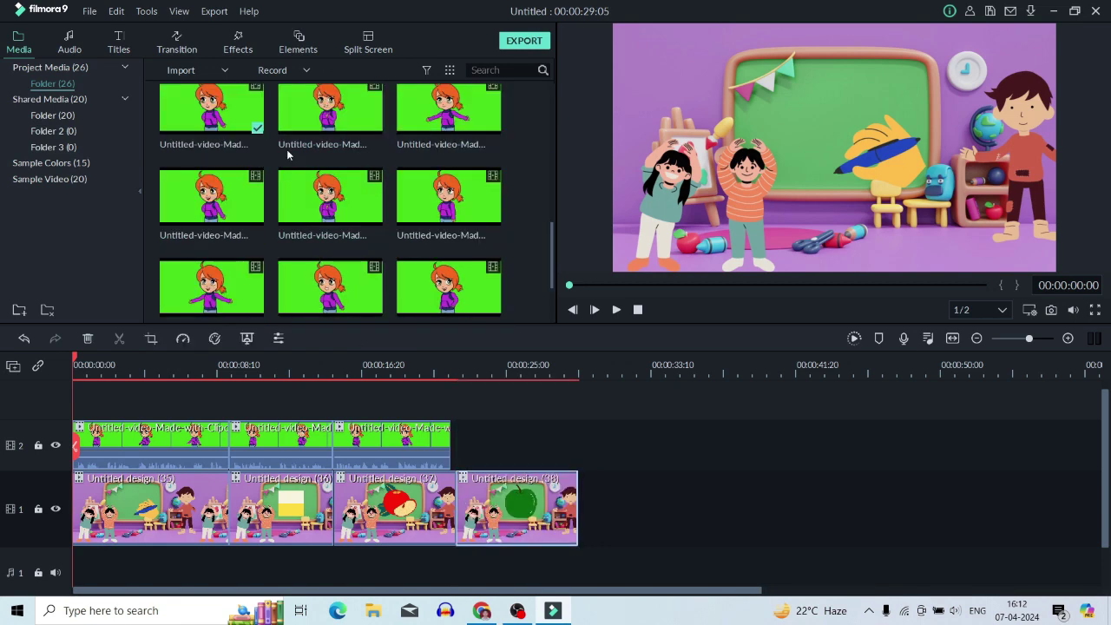
pyautogui.moveTo(300, 130); pyautogui.dragTo(453, 447)
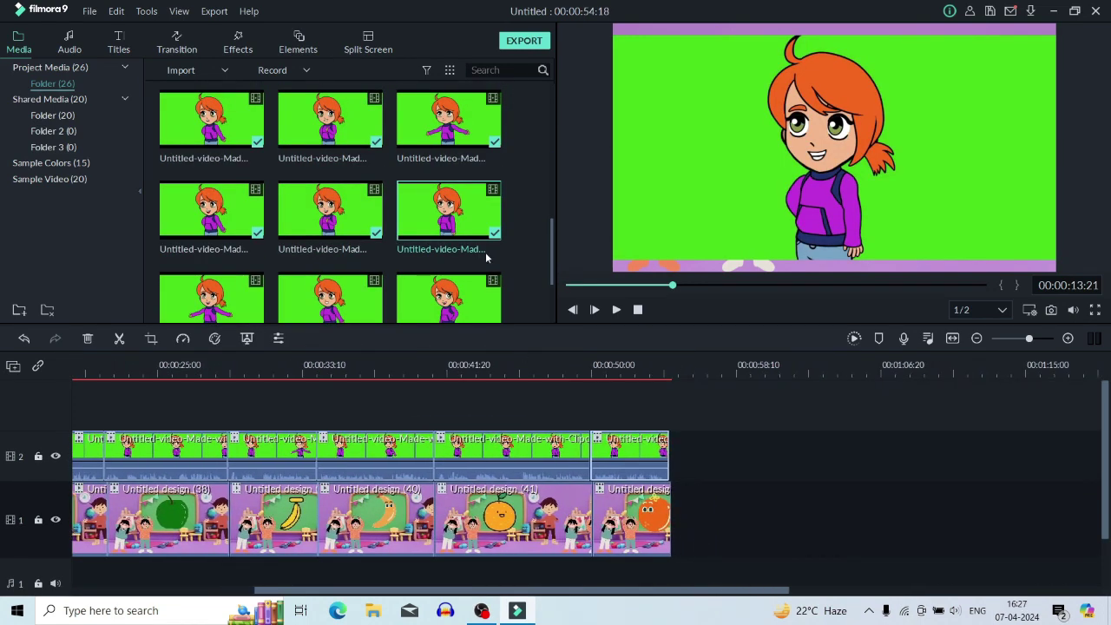
# - Append Untitled design (45) to video track 1 and the next unused green-screen character clip above it on track 2
pyautogui.scroll(3, 429, 232)
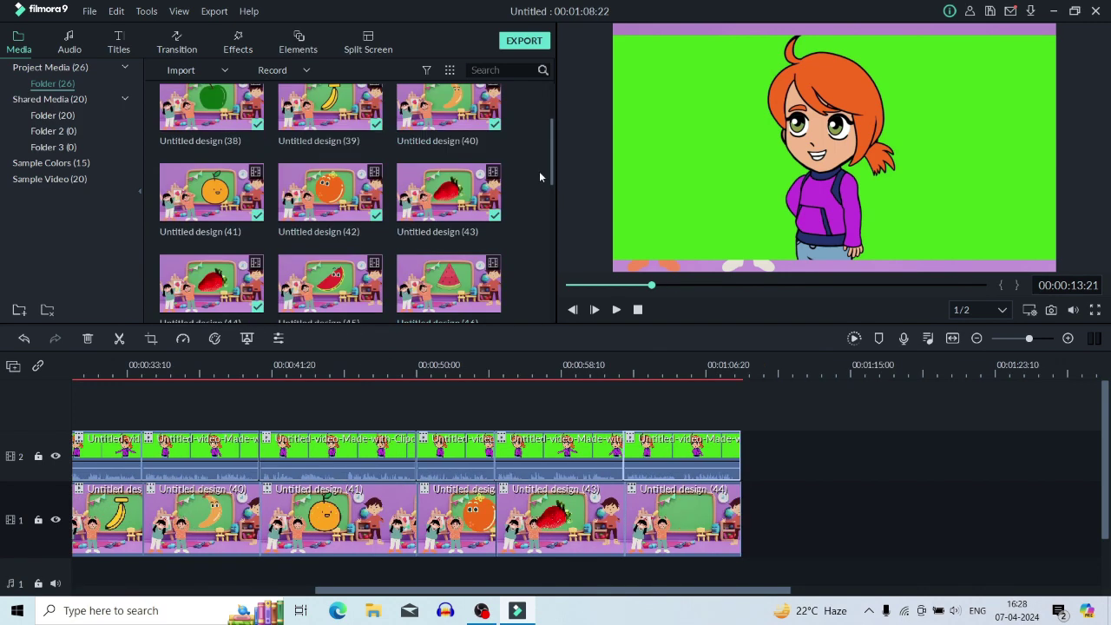
pyautogui.scroll(-3, 547, 178)
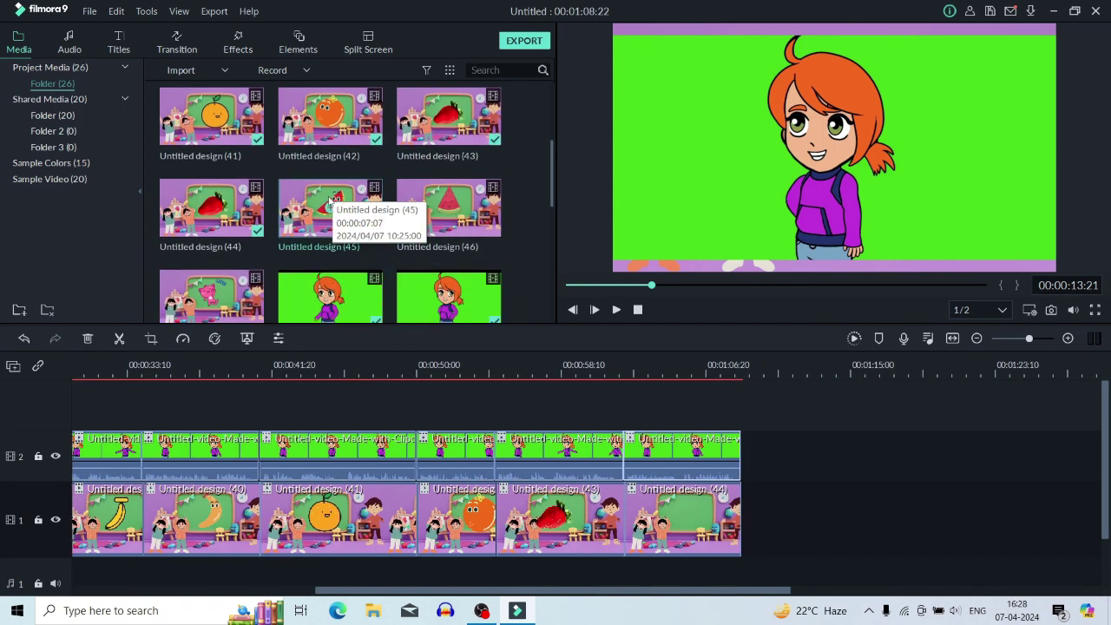
pyautogui.moveTo(328, 198); pyautogui.dragTo(744, 517)
pyautogui.scroll(-5, 432, 174)
pyautogui.moveTo(431, 165); pyautogui.dragTo(740, 452)
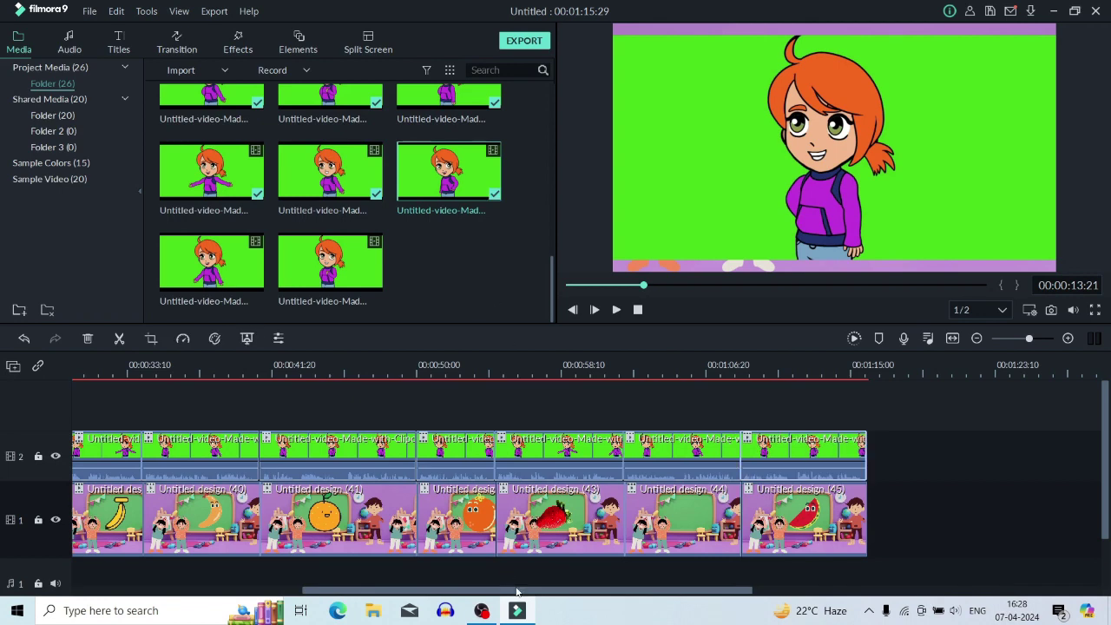
# - Append Untitled design (46) to video track 1 and the second-to-last green-screen character clip above it on track 2
pyautogui.moveTo(516, 592); pyautogui.dragTo(623, 592)
pyautogui.scroll(5, 436, 213)
pyautogui.scroll(-1, 443, 173)
pyautogui.moveTo(448, 156); pyautogui.dragTo(628, 491)
pyautogui.scroll(-4, 347, 200)
pyautogui.moveTo(211, 261); pyautogui.dragTo(666, 381)
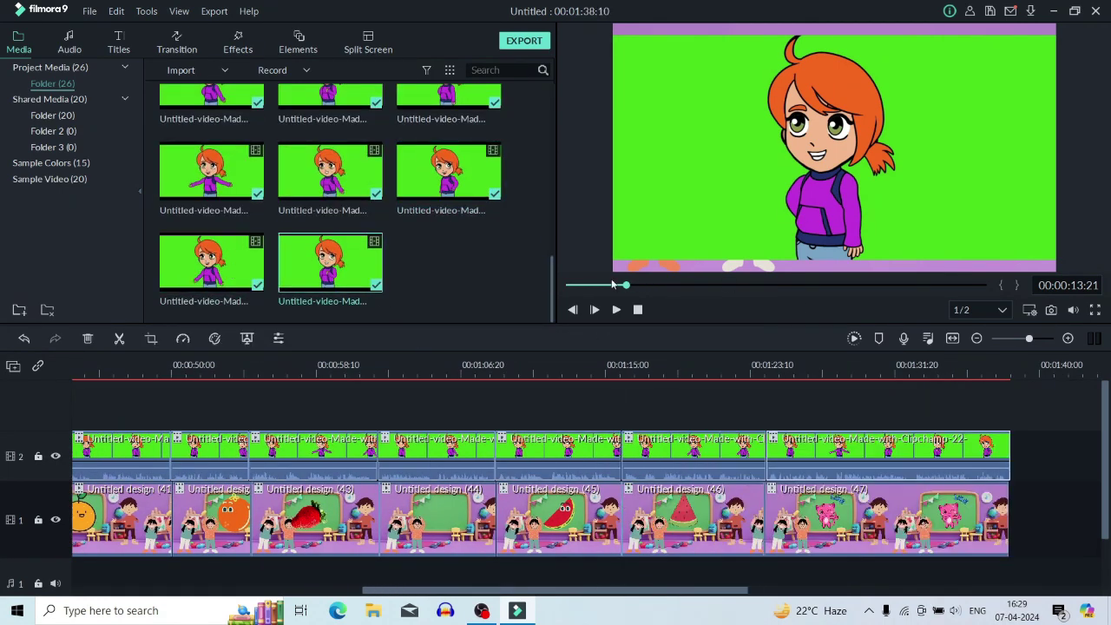
# - Remove the green background from the first character clip with Chroma Key, setting both Offset and Tolerance to 100
pyautogui.moveTo(612, 283); pyautogui.dragTo(460, 330)
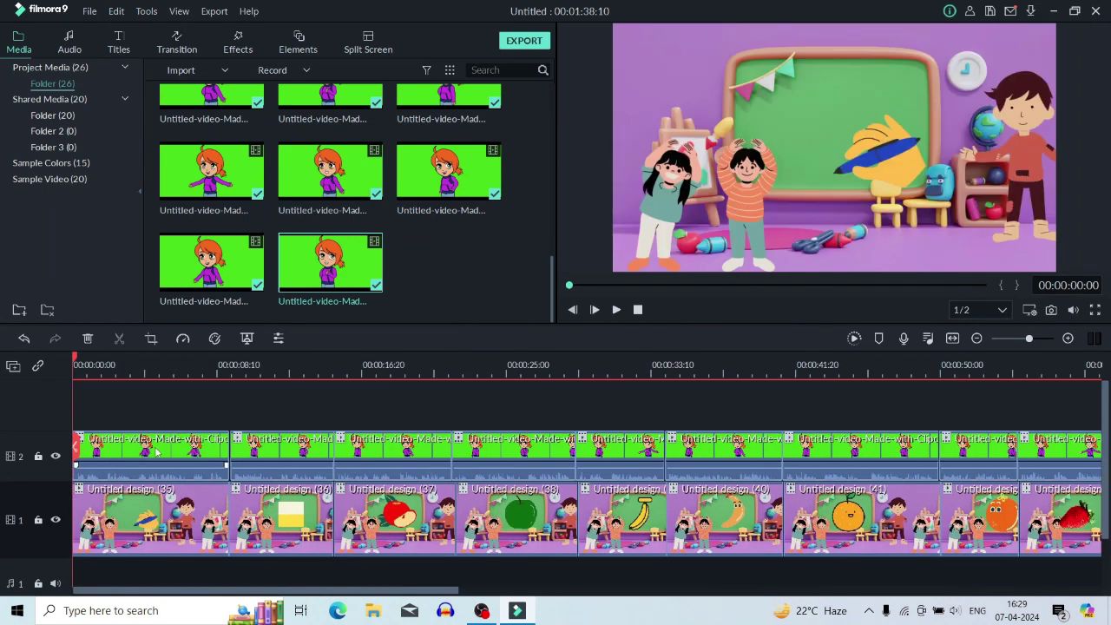
pyautogui.doubleClick(157, 454)
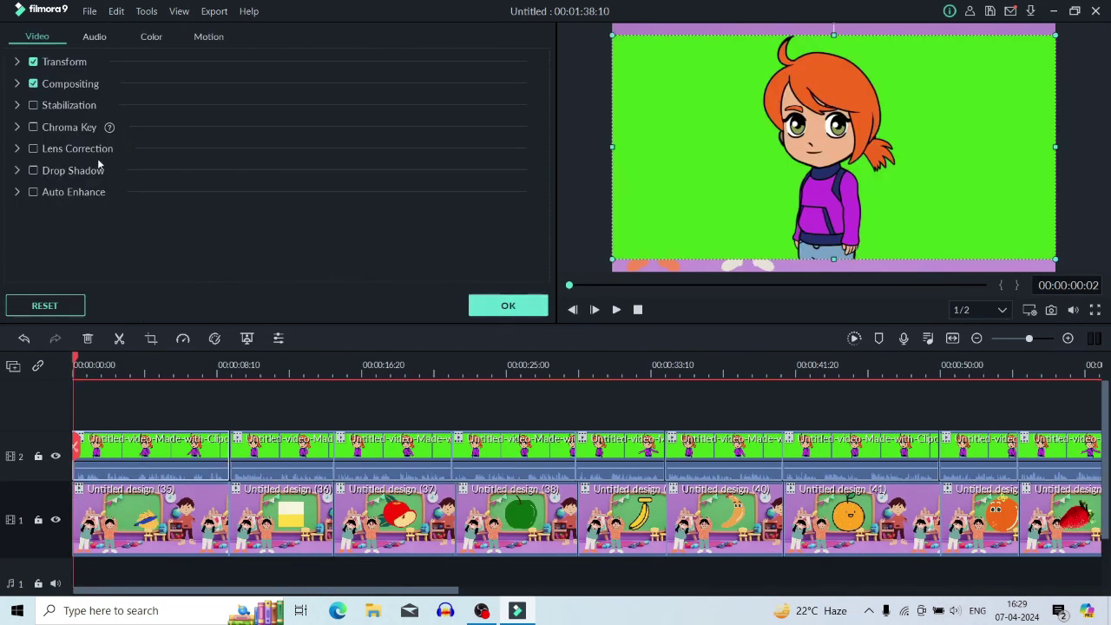
pyautogui.click(33, 128)
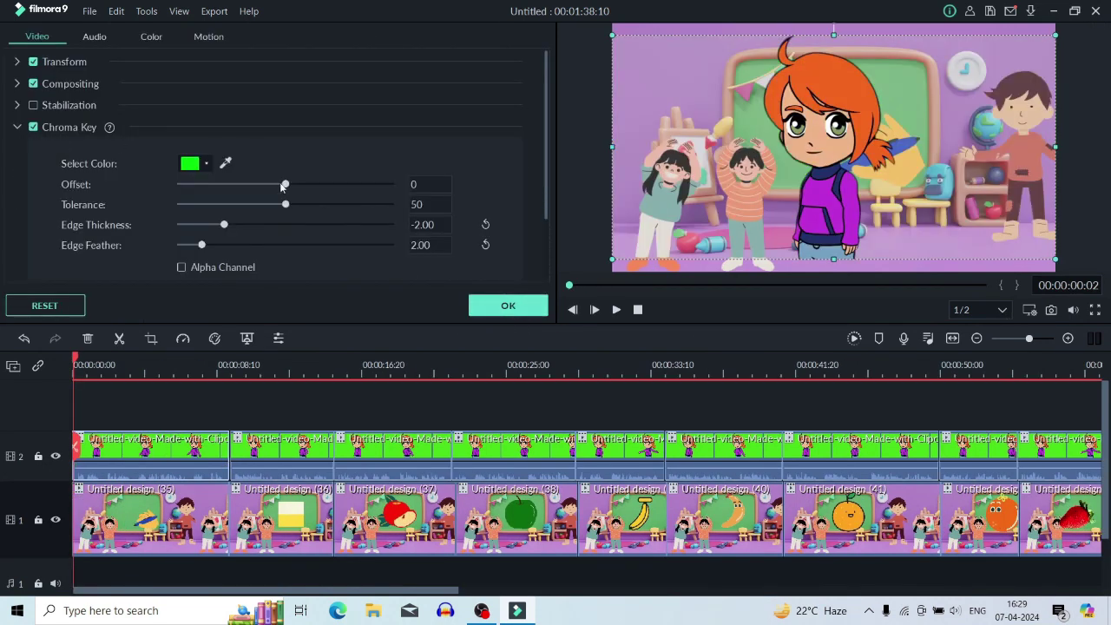
pyautogui.click(283, 185)
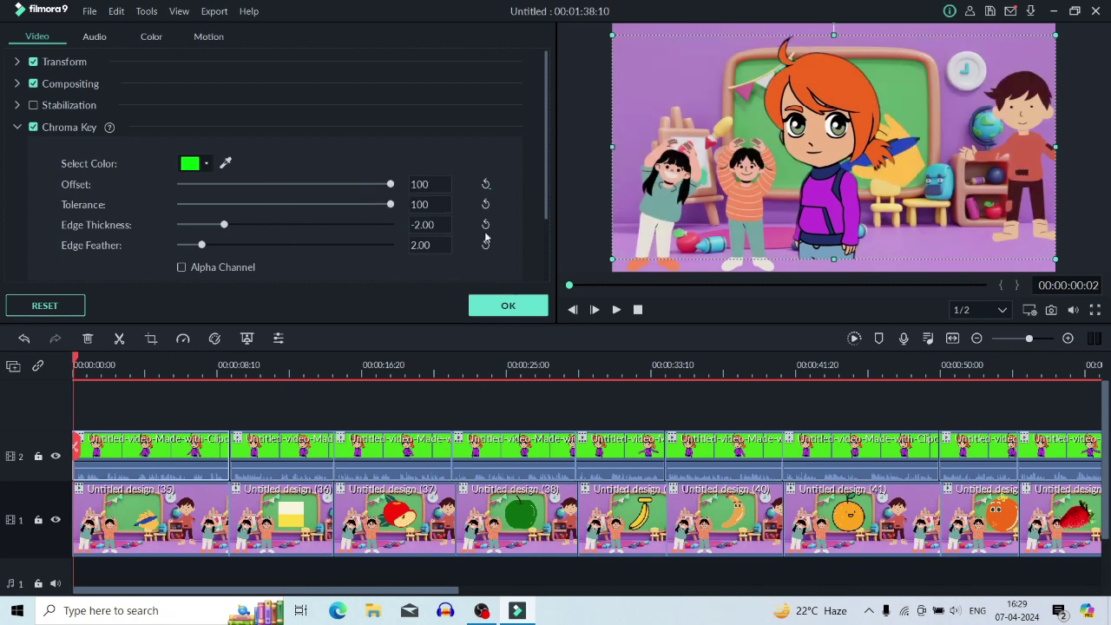
pyautogui.click(508, 305)
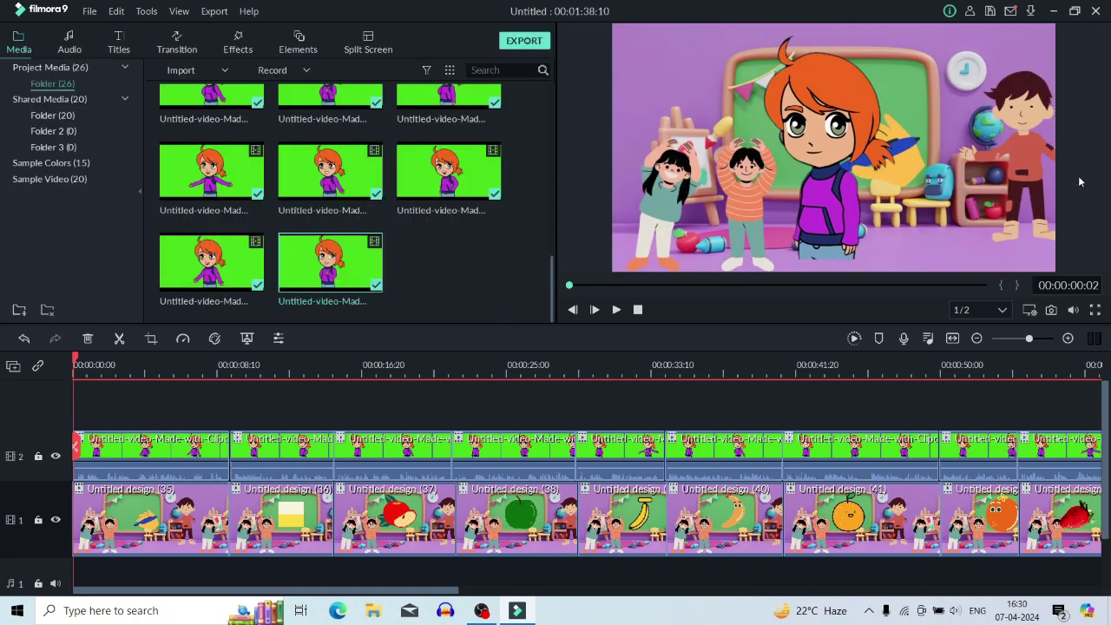
# - Move the first keyed character down and to the right in the frame, beside the boy, and play back the scene
pyautogui.click(862, 158)
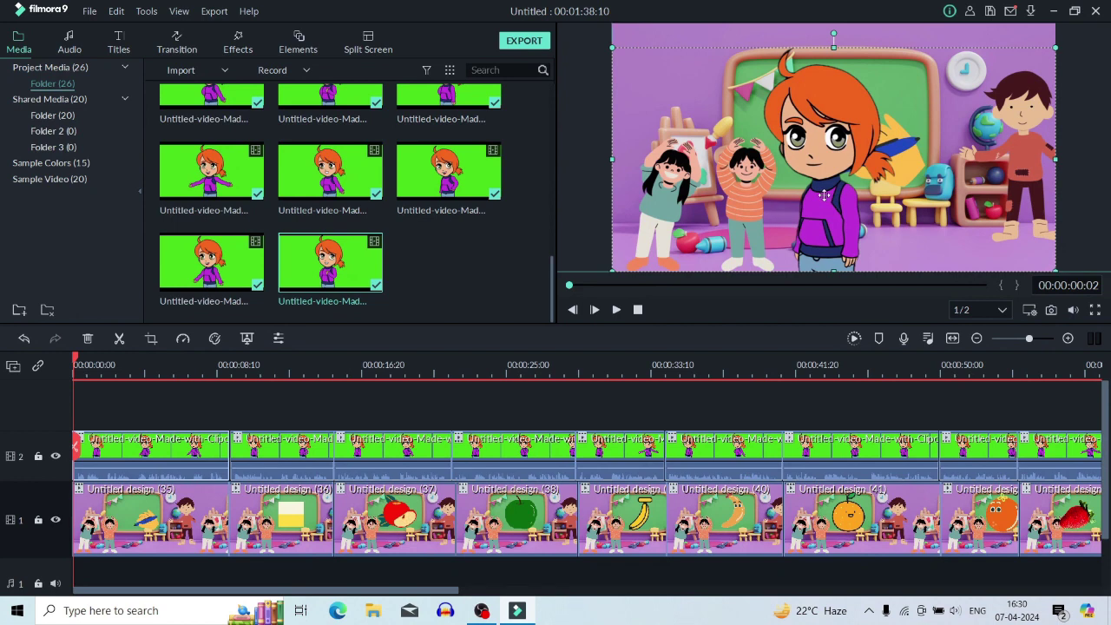
pyautogui.moveTo(824, 196); pyautogui.dragTo(884, 216)
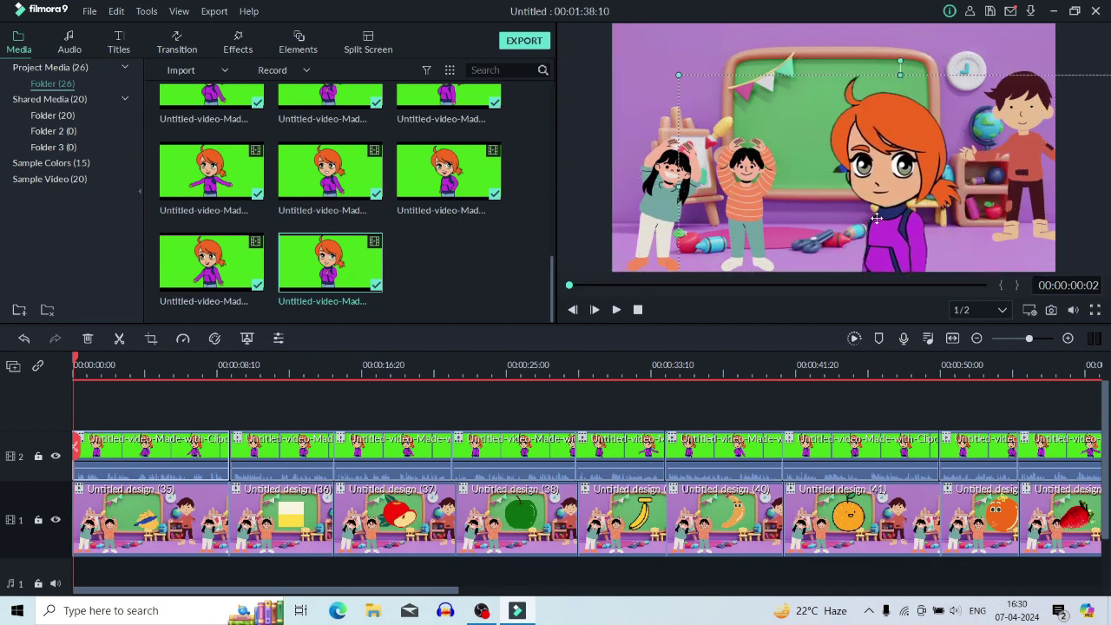
pyautogui.click(617, 310)
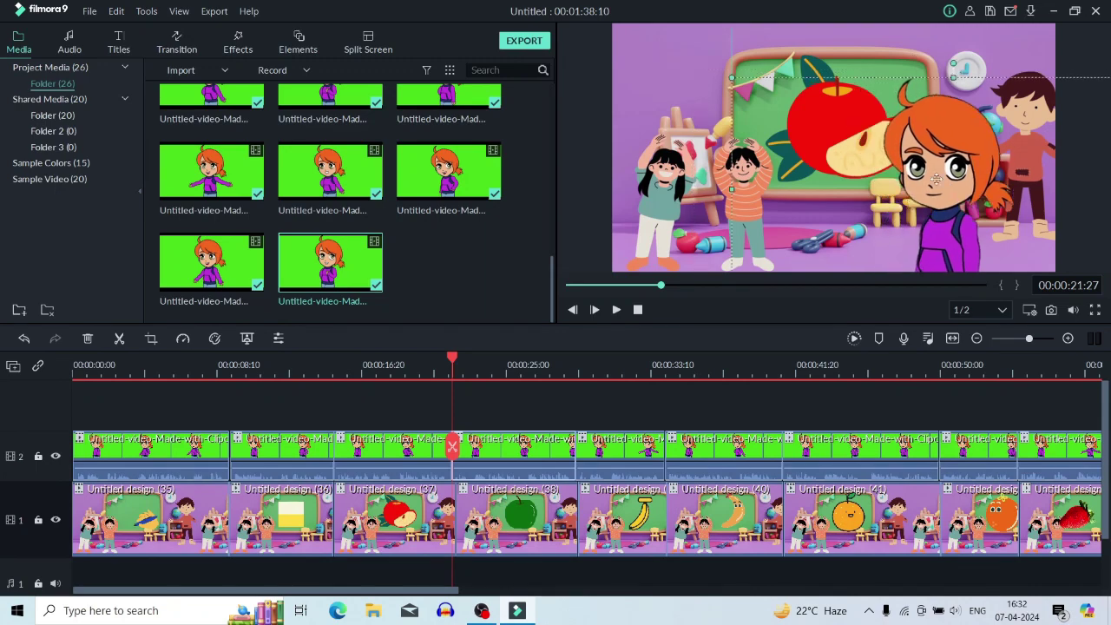
# - Review the character clips over the remaining fruit scenes, playing back the timeline from the watermelon scene, Untitled design (46)
pyautogui.moveTo(451, 364); pyautogui.dragTo(546, 359)
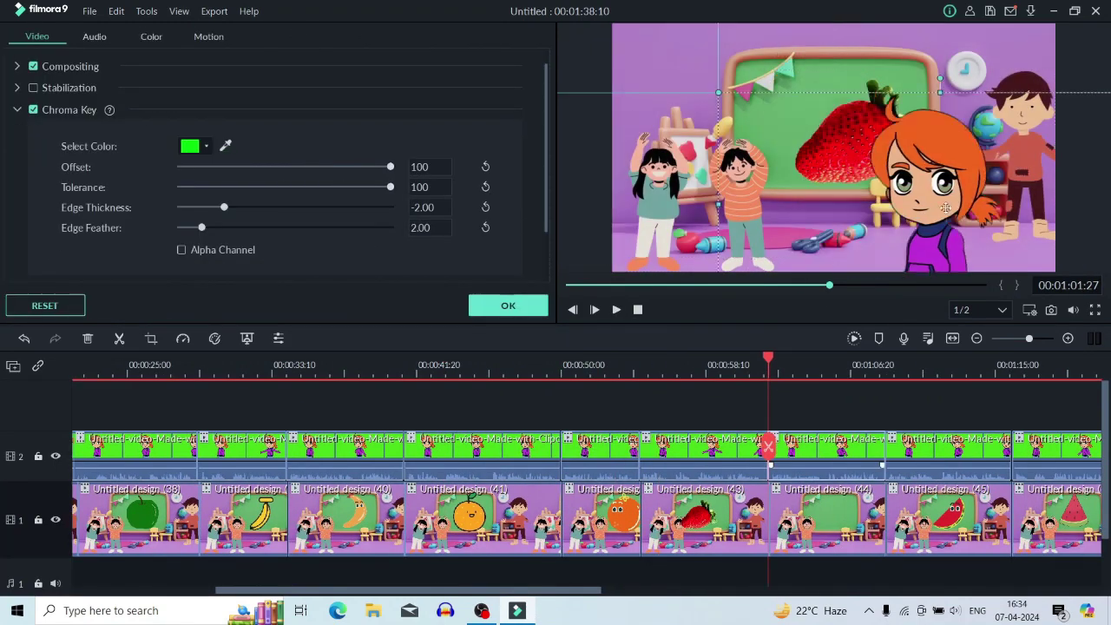
pyautogui.moveTo(506, 599); pyautogui.dragTo(608, 599)
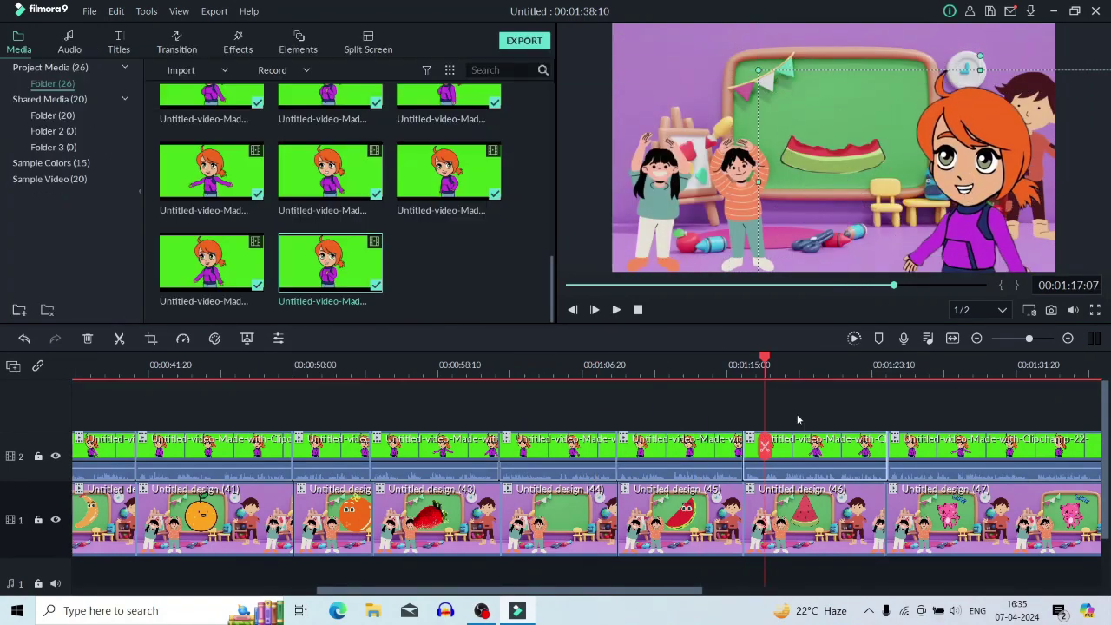
pyautogui.click(616, 309)
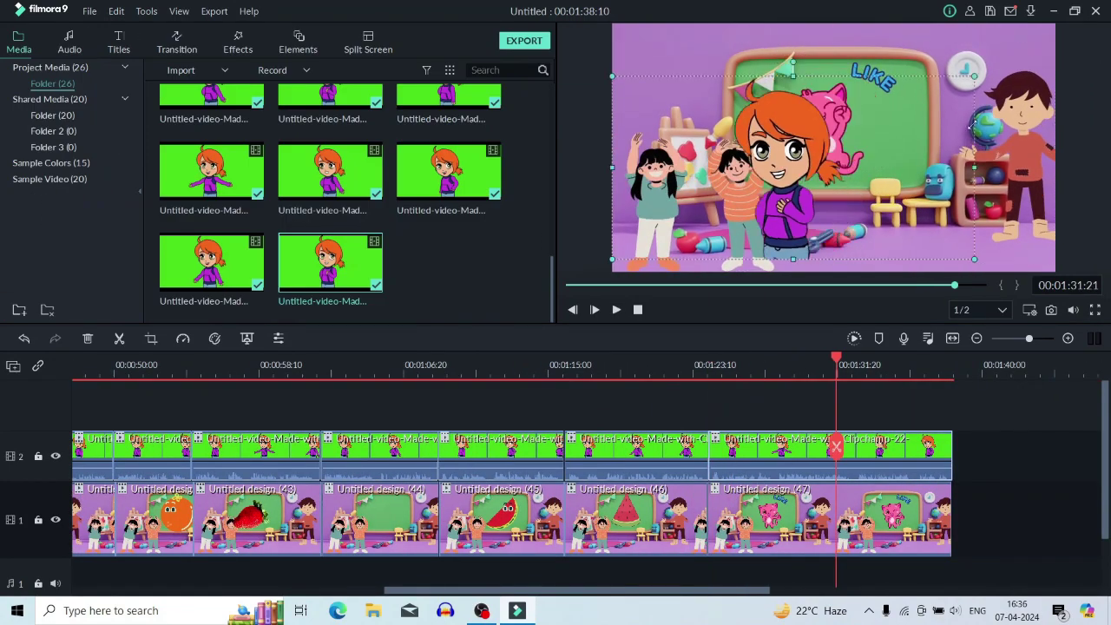